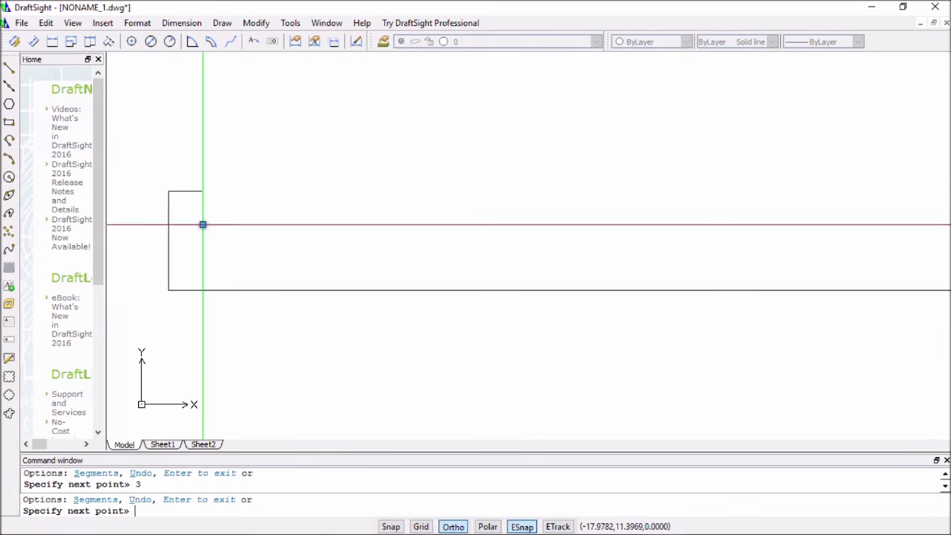
# Finish the rectangle outline with a 2.7 side length
pyautogui.write('2.7')
pyautogui.press('Return')
pyautogui.press('Escape')
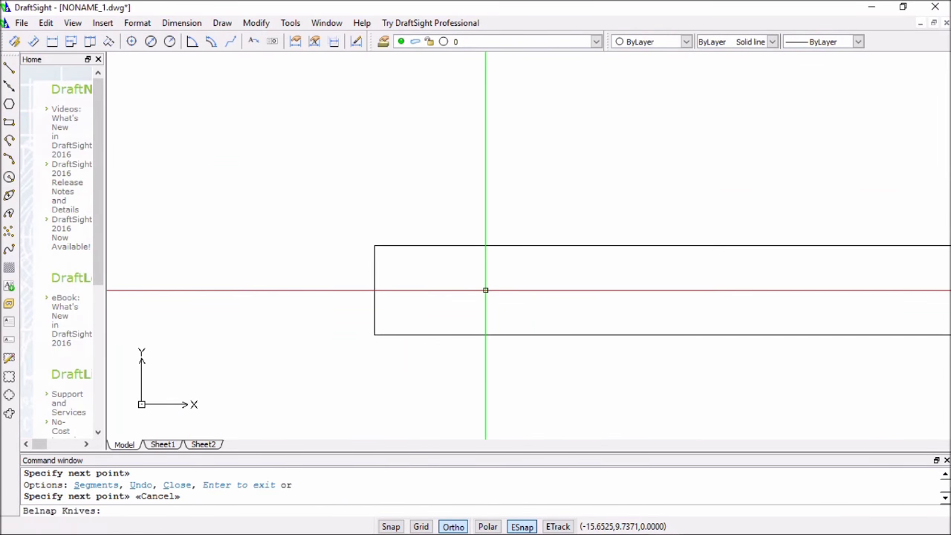
# Add a 1.89-long vertical guide and a horizontal guide across the rectangle
pyautogui.click(9, 67)
pyautogui.click(418, 245)
pyautogui.write('1.89')
pyautogui.press('Return')
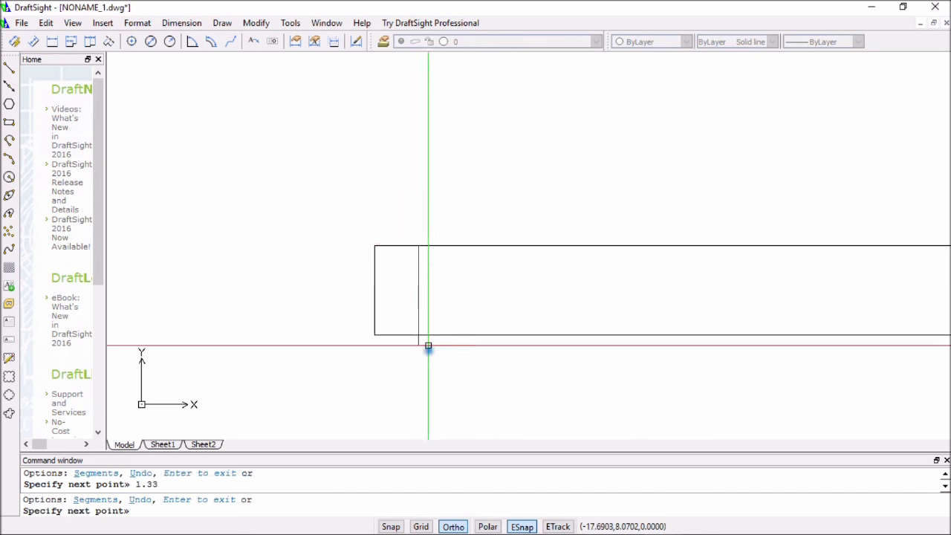
pyautogui.press('Escape')
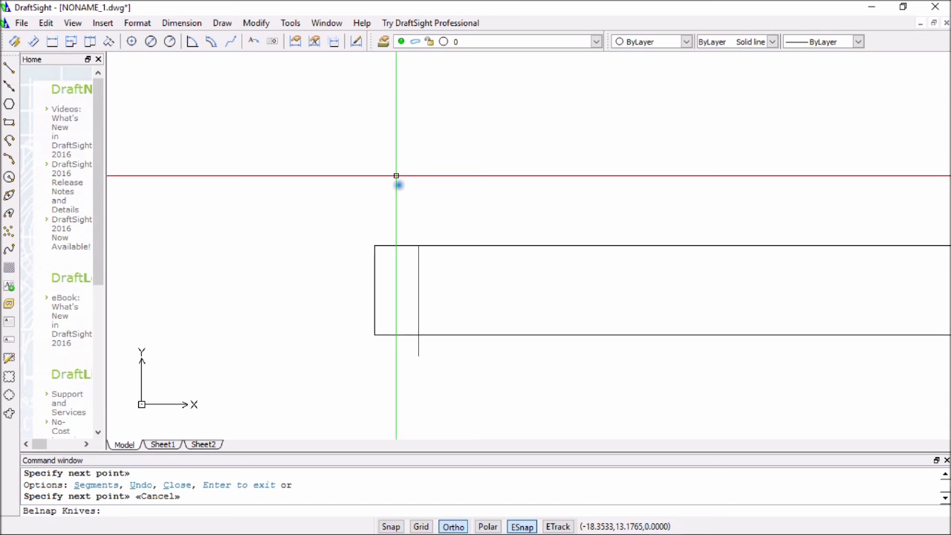
pyautogui.click(9, 67)
pyautogui.click(357, 161)
pyautogui.press('Escape')
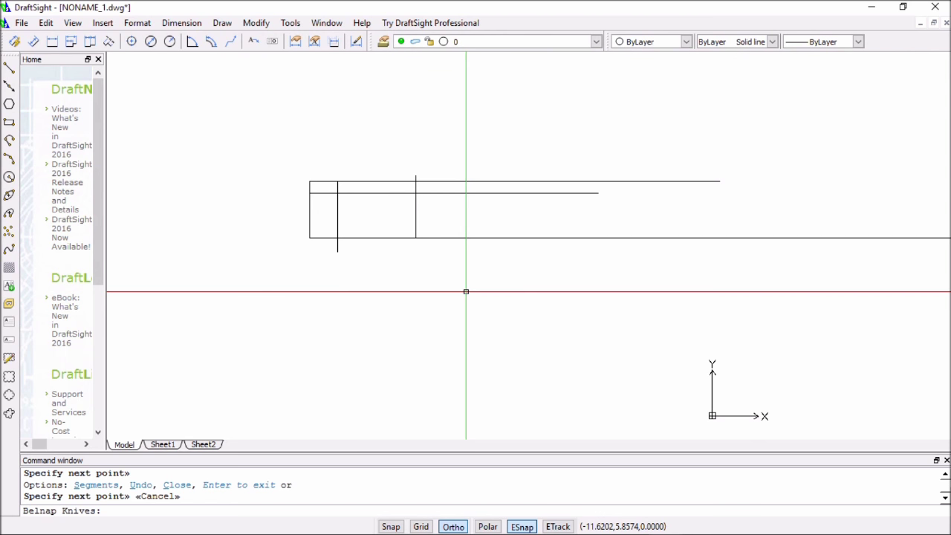
# Draw a short 0.75-long line inside the rectangle
pyautogui.click(9, 68)
pyautogui.click(471, 193)
pyautogui.write('.75')
pyautogui.press('Return')
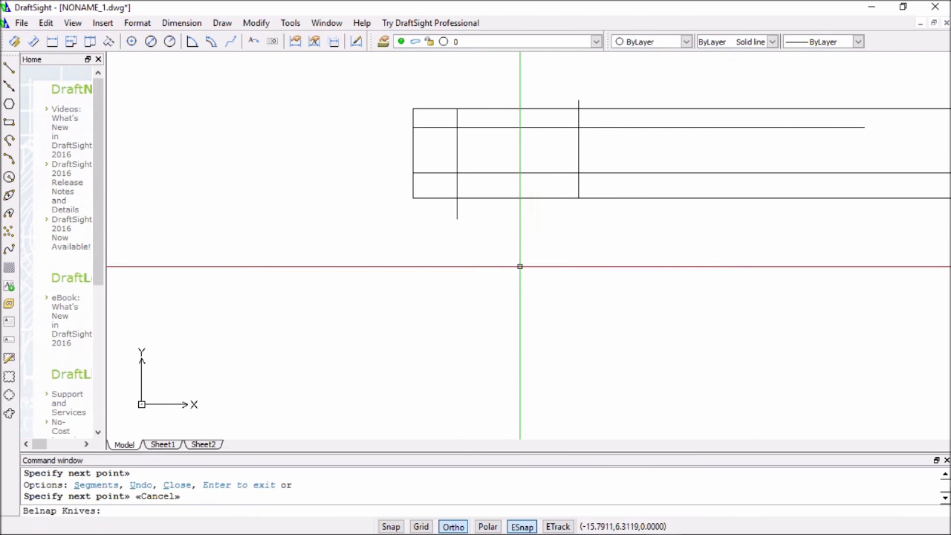
pyautogui.scroll(5, 371, 215)
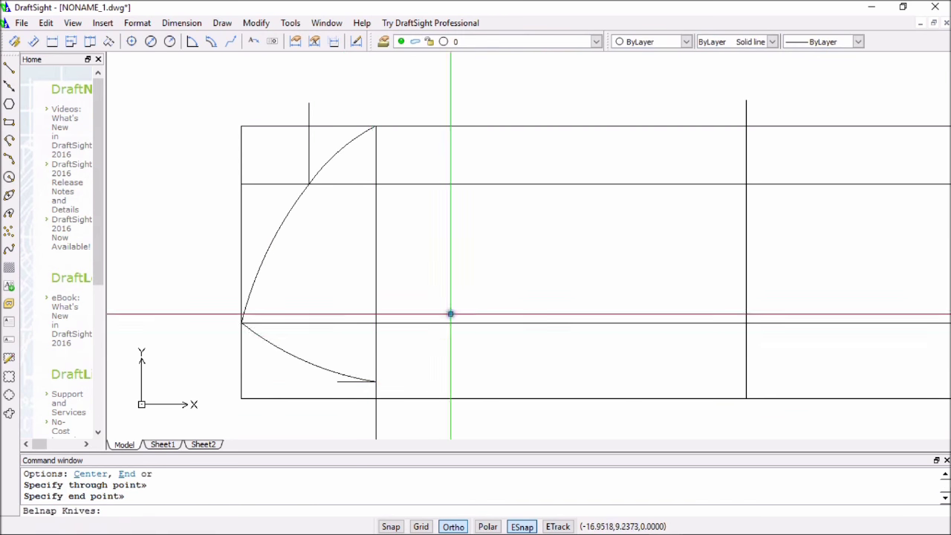
# Draw the arc along the handle's bottom edge with object snap toggled
pyautogui.scroll(-2, 450, 314)
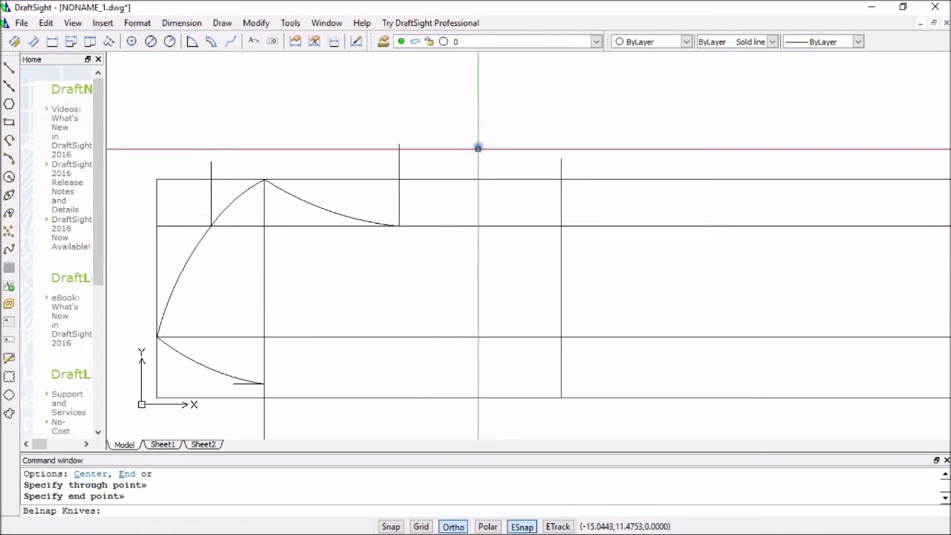
pyautogui.scroll(-2, 478, 148)
pyautogui.press('Escape')
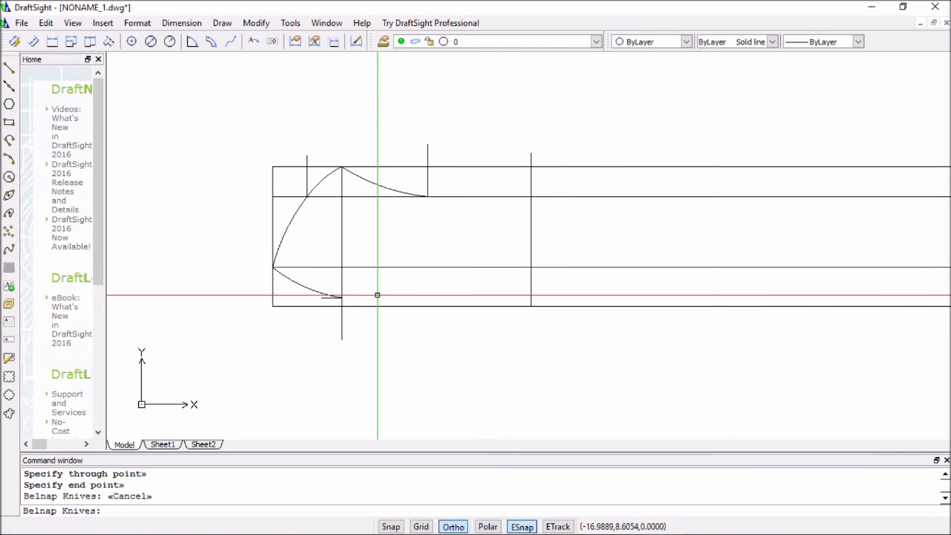
pyautogui.click(9, 67)
pyautogui.scroll(5, 540, 310)
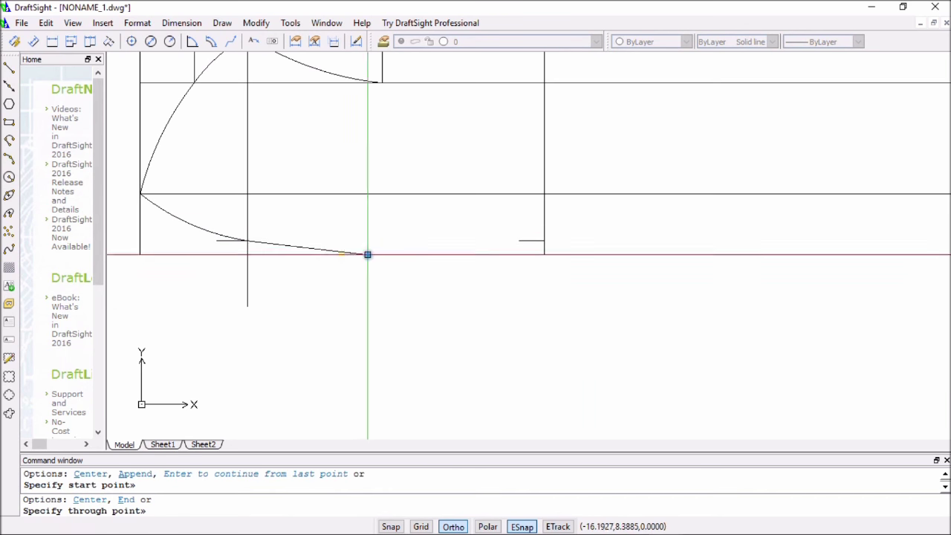
pyautogui.click(396, 255)
pyautogui.press('F3')
pyautogui.click(556, 220)
pyautogui.scroll(-2, 557, 220)
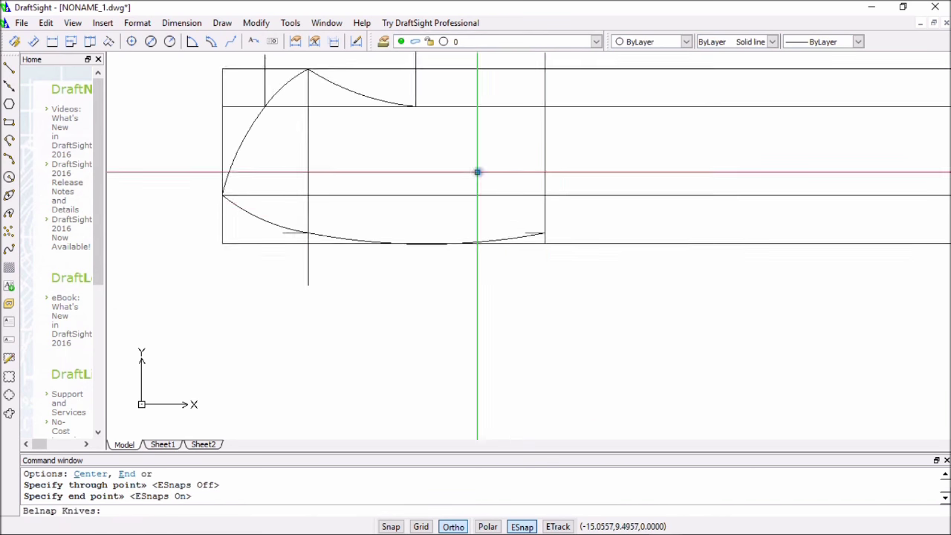
pyautogui.moveTo(477, 170); pyautogui.dragTo(508, 284, button='middle')
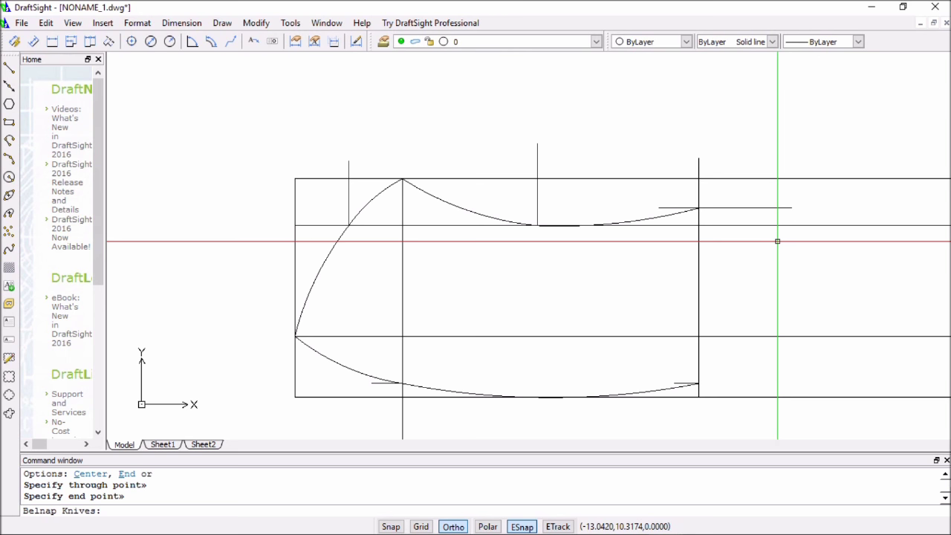
# Draw a new vertical guide line further right on the handle
pyautogui.press('l')
pyautogui.press('Return')
pyautogui.click(780, 136)
pyautogui.click(779, 422)
pyautogui.press('Escape')
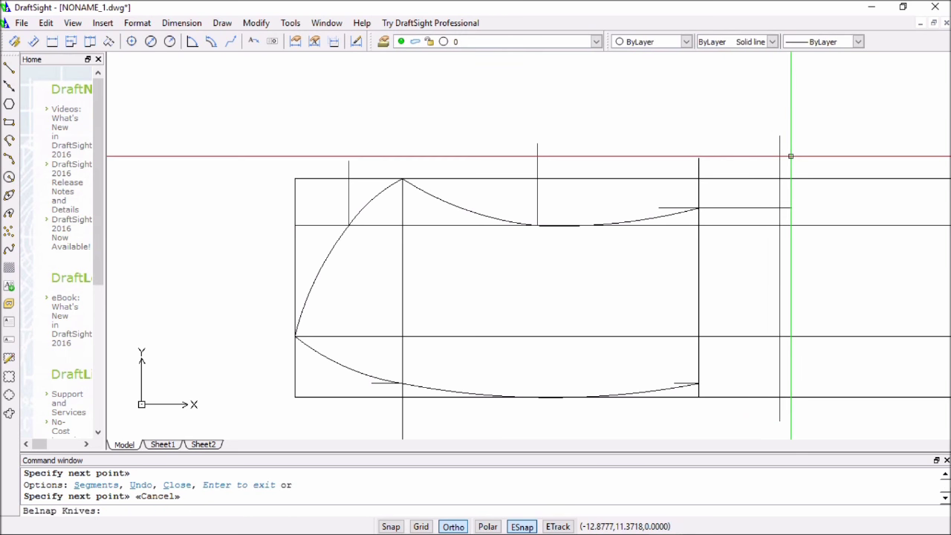
# Draw a 0.33-long line from the end of the new guide
pyautogui.press('l')
pyautogui.press('Return')
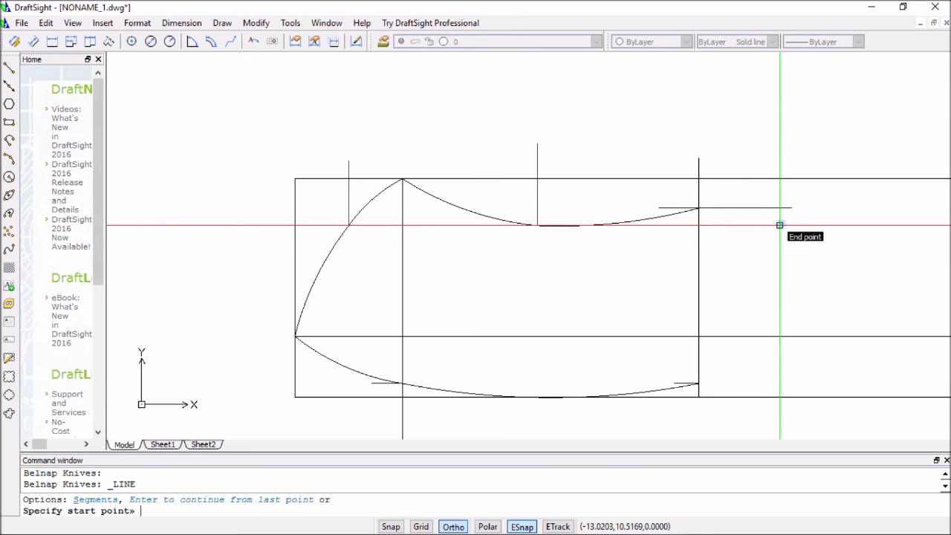
pyautogui.click(780, 198)
pyautogui.write('.33')
pyautogui.press('Return')
pyautogui.press('Escape')
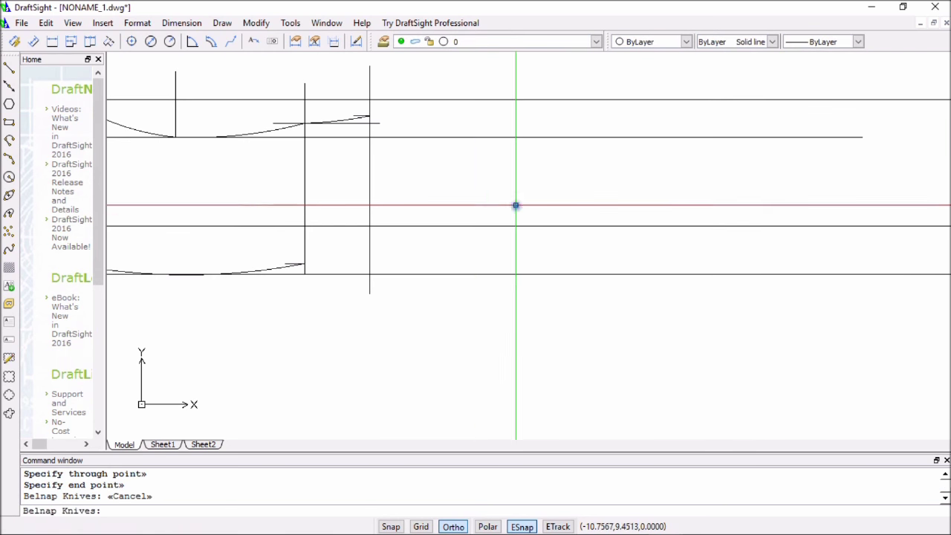
# Cut away a stray line from the drawing
pyautogui.scroll(-3, 369, 199)
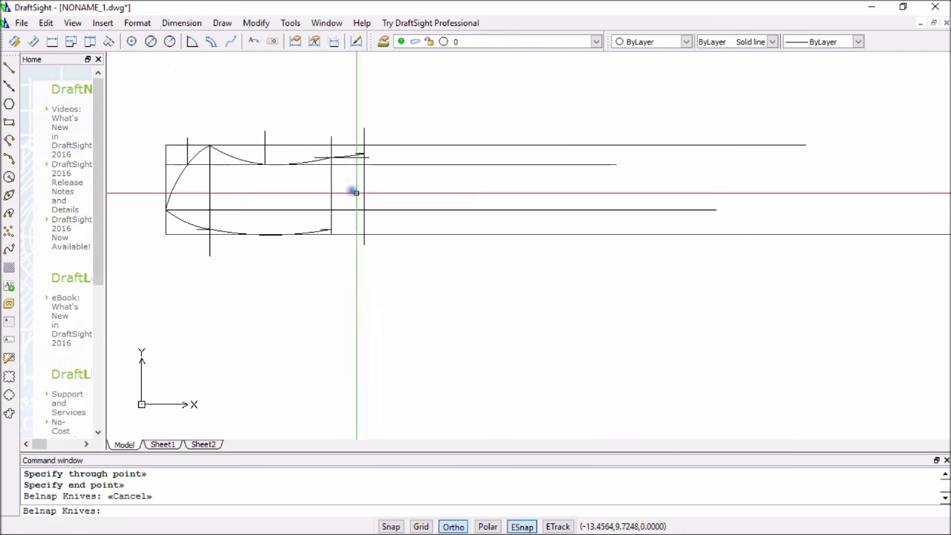
pyautogui.scroll(3, 356, 193)
pyautogui.click(377, 106)
pyautogui.hotkey('ctrl', 'x')
pyautogui.rightClick(425, 79)
pyautogui.press('Escape')
# Draw another vertical guide line across the handle
pyautogui.press('l')
pyautogui.press('Return')
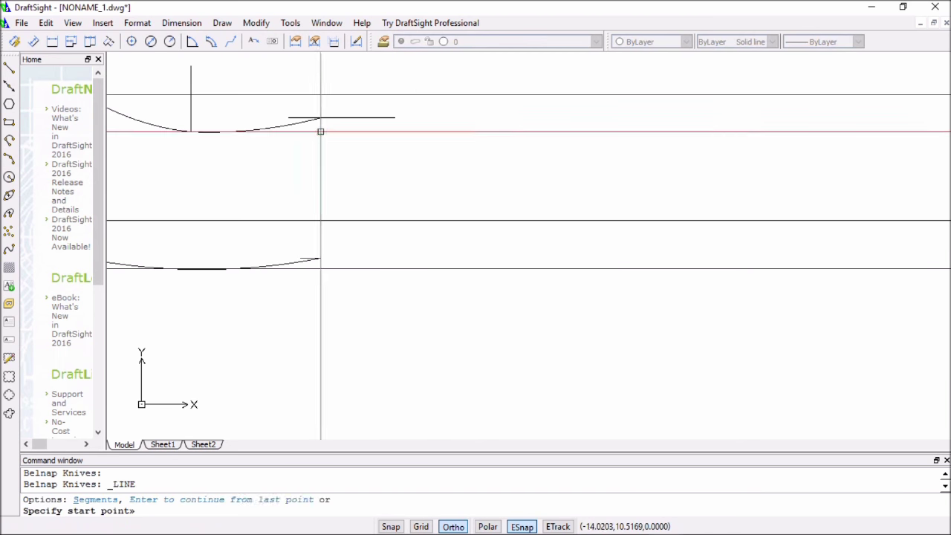
pyautogui.click(428, 79)
pyautogui.click(428, 324)
pyautogui.press('Escape')
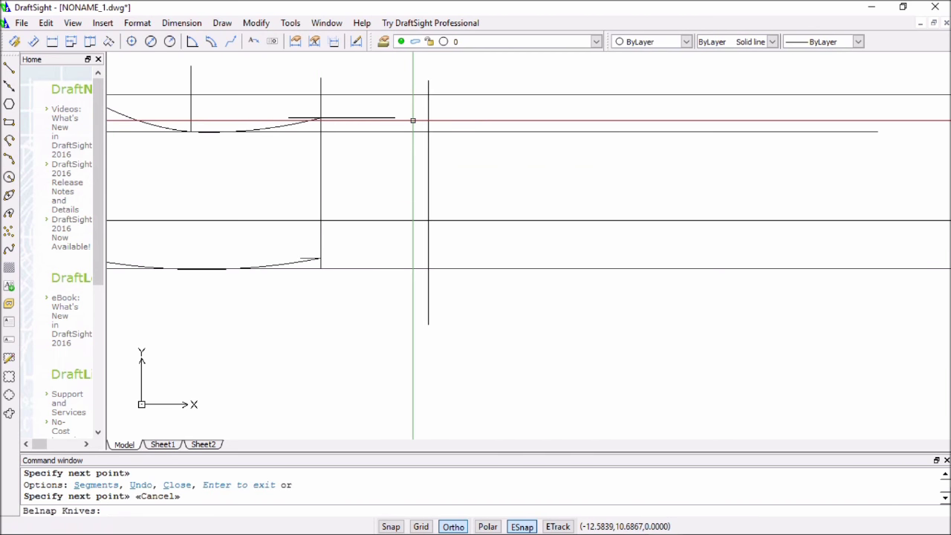
pyautogui.write('.33')
# Draw an arc along the handle's top edge to the new guide
pyautogui.press('a')
pyautogui.press('Return')
pyautogui.click(321, 117)
pyautogui.click(428, 110)
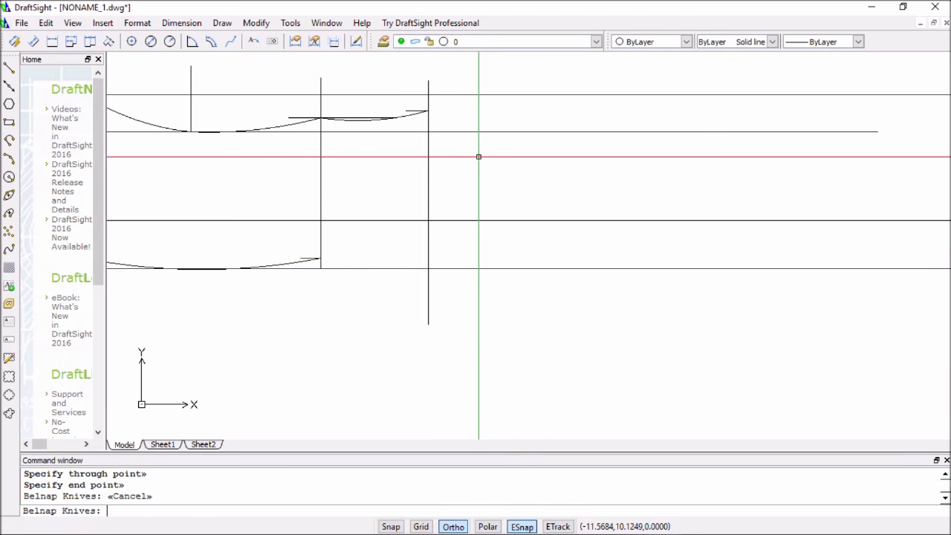
pyautogui.press('l')
# Add the next vertical guide and a spine arc continuing from the previous arc
pyautogui.press('Return')
pyautogui.click(644, 74)
pyautogui.click(643, 317)
pyautogui.press('Escape')
pyautogui.press('a')
pyautogui.press('Return')
pyautogui.click(428, 110)
pyautogui.click(643, 132)
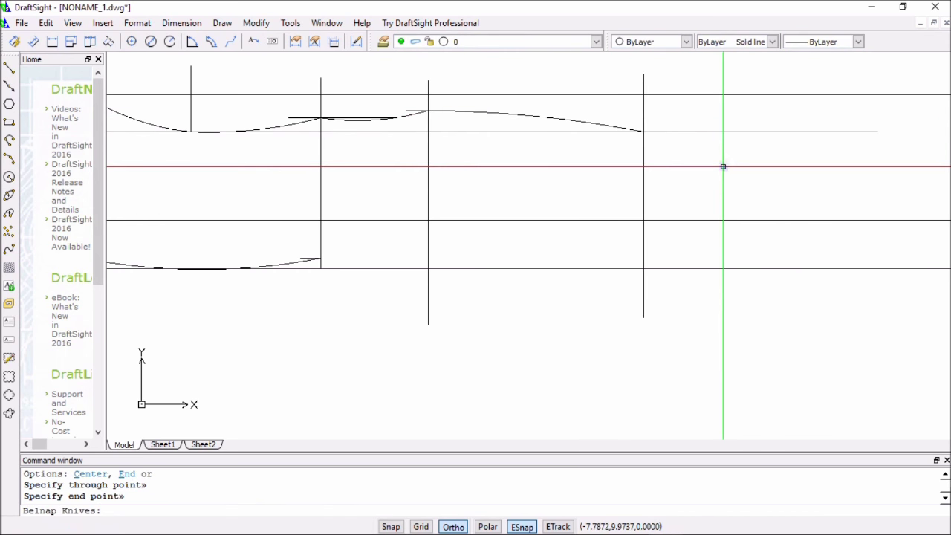
# Cut the unneeded vertical line and stretch the small arc's midpoint to adjust its bulge
pyautogui.scroll(-3, 563, 329)
pyautogui.click(386, 191)
pyautogui.hotkey('ctrl', 'x')
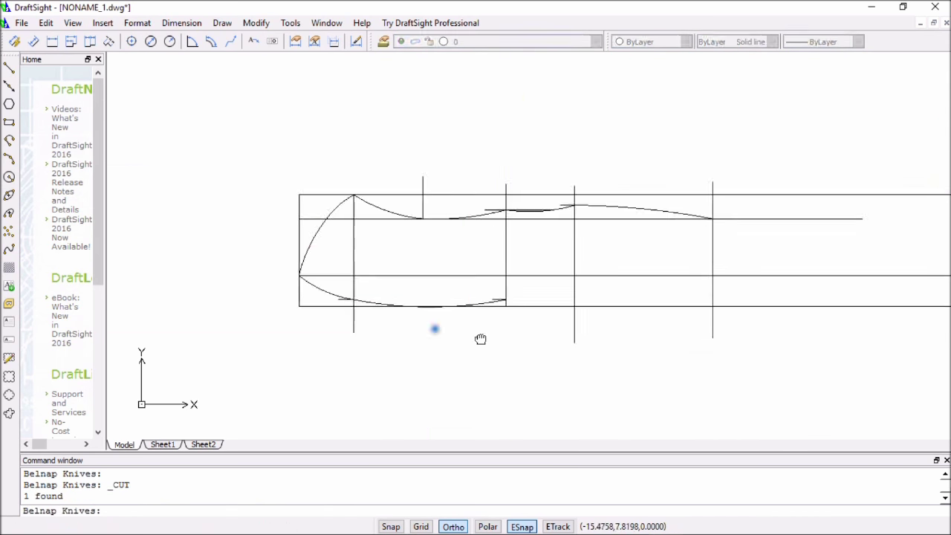
pyautogui.scroll(5, 472, 142)
pyautogui.click(472, 142)
pyautogui.click(472, 142)
pyautogui.click(482, 145)
# Draw a 3.5-long line toward the blade
pyautogui.press('l')
pyautogui.press('Return')
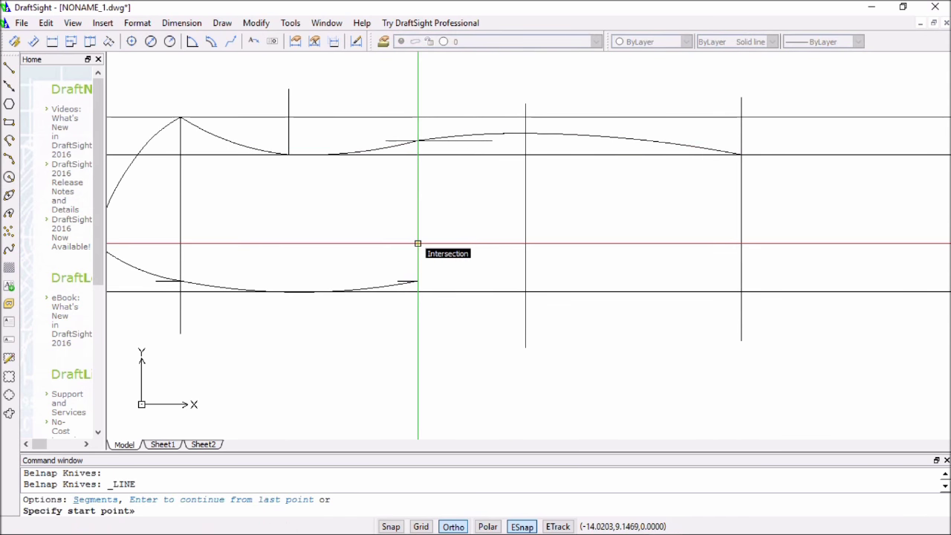
pyautogui.click(774, 158)
pyautogui.write('3.5')
pyautogui.press('Return')
pyautogui.press('Return')
# Draw a short 0.75 horizontal line near the notch
pyautogui.click(747, 158)
pyautogui.press('Escape')
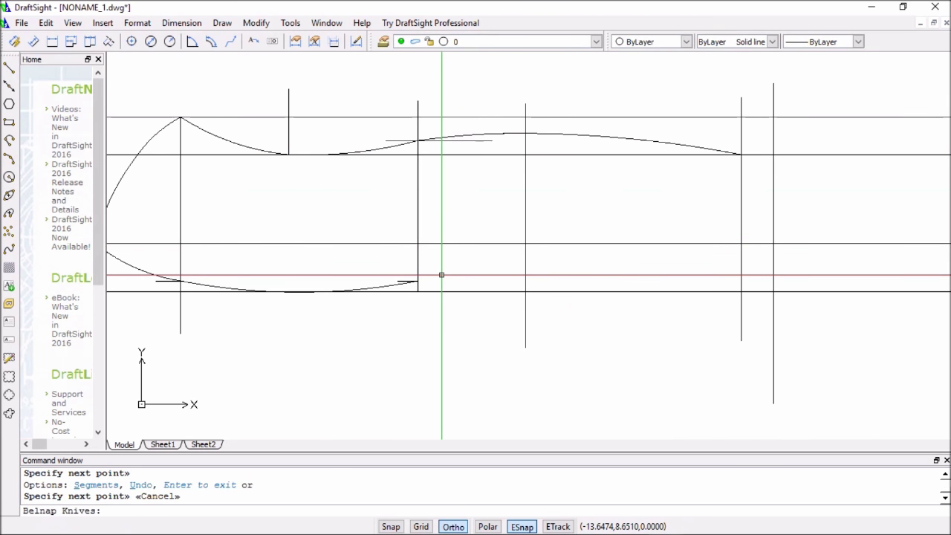
pyautogui.press('l')
pyautogui.press('Return')
pyautogui.click(525, 202)
pyautogui.write('.75')
pyautogui.press('Return')
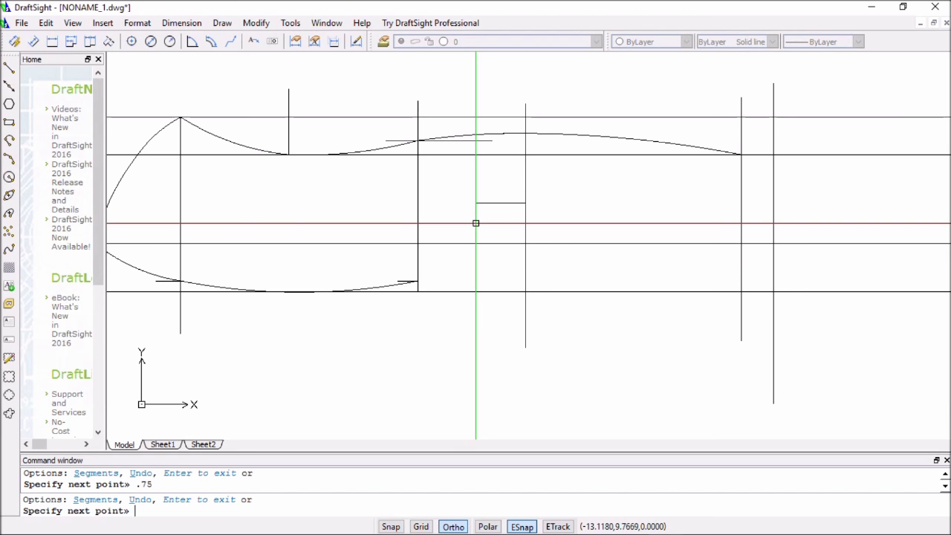
pyautogui.press('Escape')
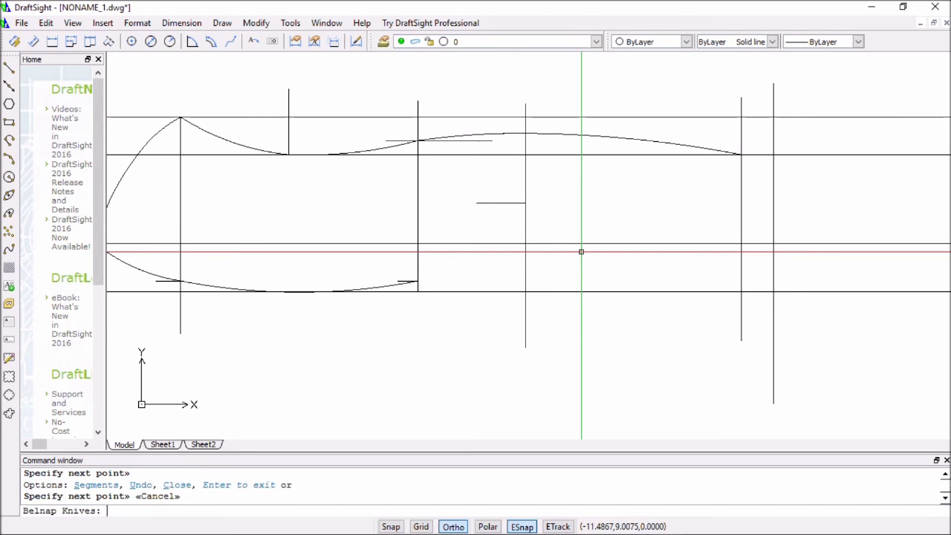
# Add a vertical segment running down to the lower construction line
pyautogui.scroll(3, 404, 289)
pyautogui.press('Return')
pyautogui.click(505, 300)
pyautogui.click(504, 89)
pyautogui.press('Escape')
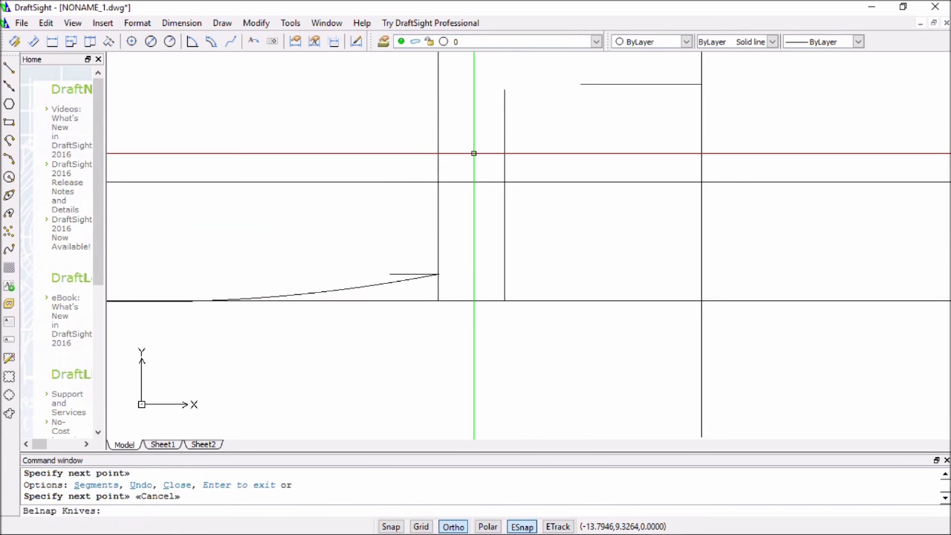
# Draw a 2-unit horizontal construction line along the bottom
pyautogui.scroll(-3, 454, 323)
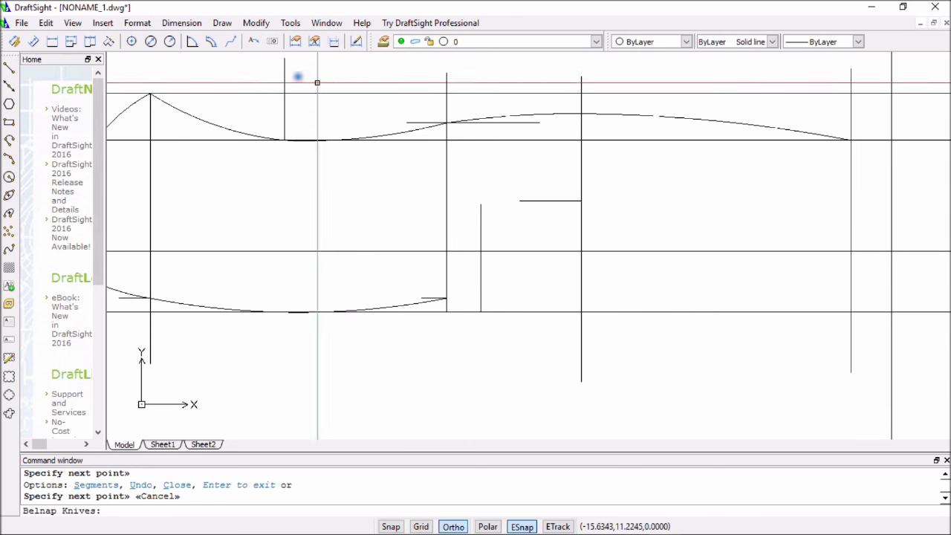
pyautogui.press('Return')
pyautogui.click(446, 302)
pyautogui.write('2')
pyautogui.press('Return')
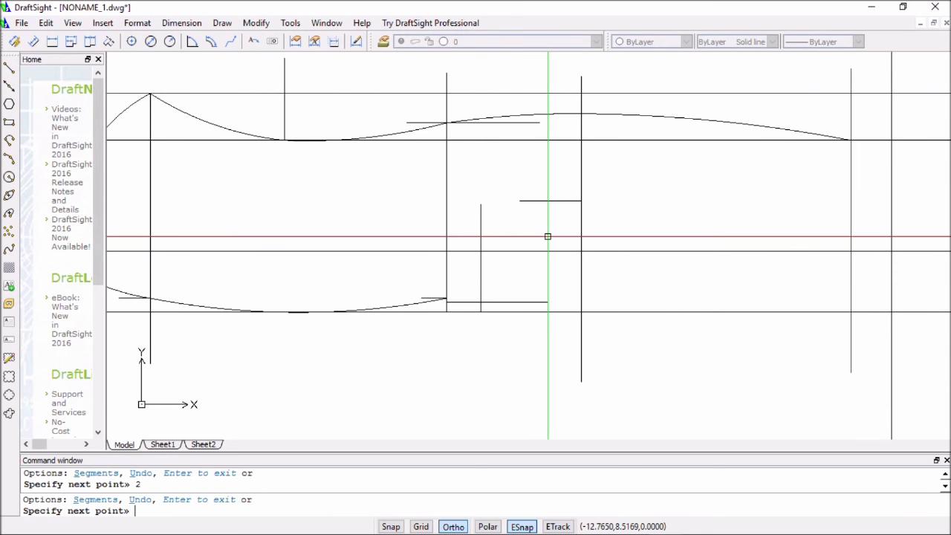
pyautogui.press('Escape')
# Start a three-point notch arc passing through the notch's inner side
pyautogui.write('a')
pyautogui.press('Return')
pyautogui.click(581, 200)
pyautogui.click(483, 208)
# End the notch arc on the lower line and stretch its midpoint into a quarter curve
pyautogui.click(482, 307)
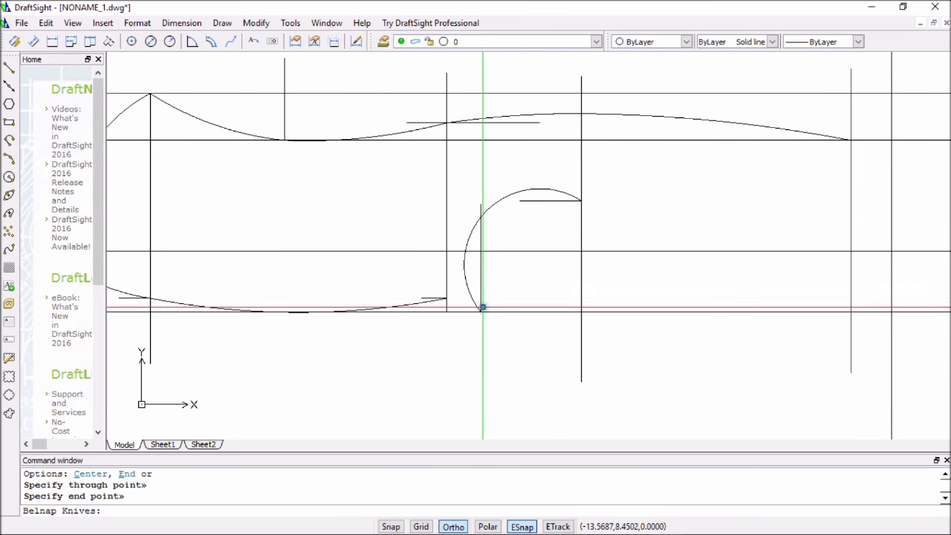
pyautogui.press('Return')
pyautogui.click(480, 289)
pyautogui.press('Escape')
pyautogui.click(465, 253)
pyautogui.click(488, 208)
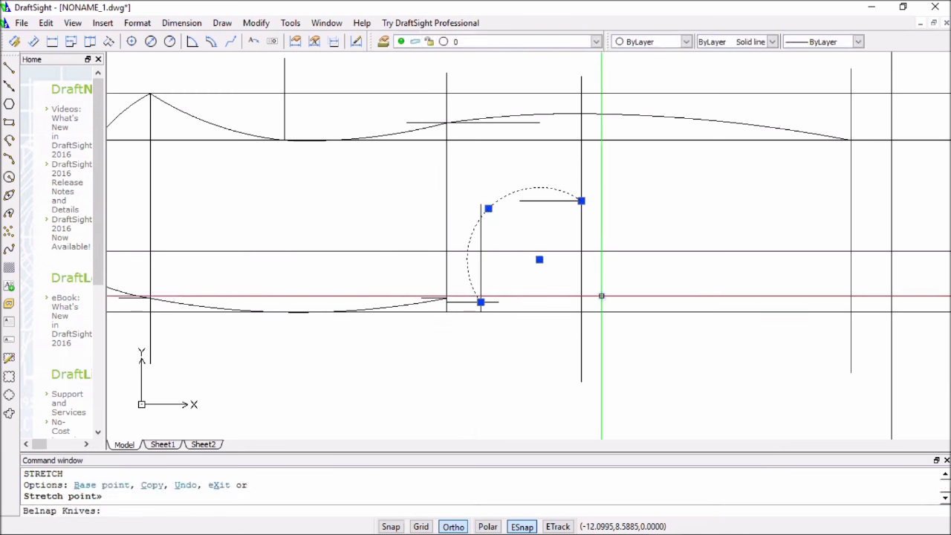
pyautogui.click(530, 219)
pyautogui.scroll(-3, 670, 233)
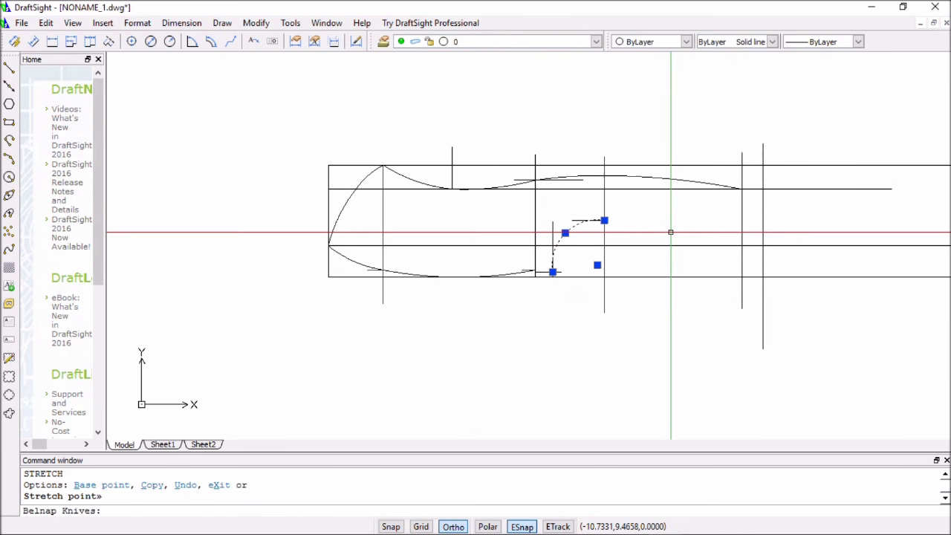
pyautogui.press('Escape')
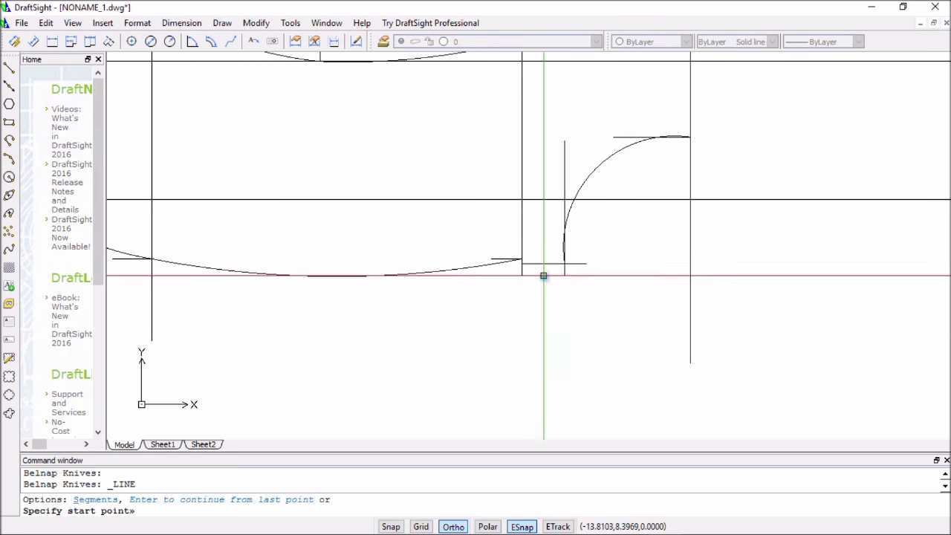
# Draw an arc from the notch top down to the blade's lower edge, then flatten it
pyautogui.write('a')
pyautogui.press('Return')
pyautogui.click(551, 204)
pyautogui.click(621, 227)
pyautogui.click(647, 275)
pyautogui.click(614, 221)
pyautogui.click(614, 221)
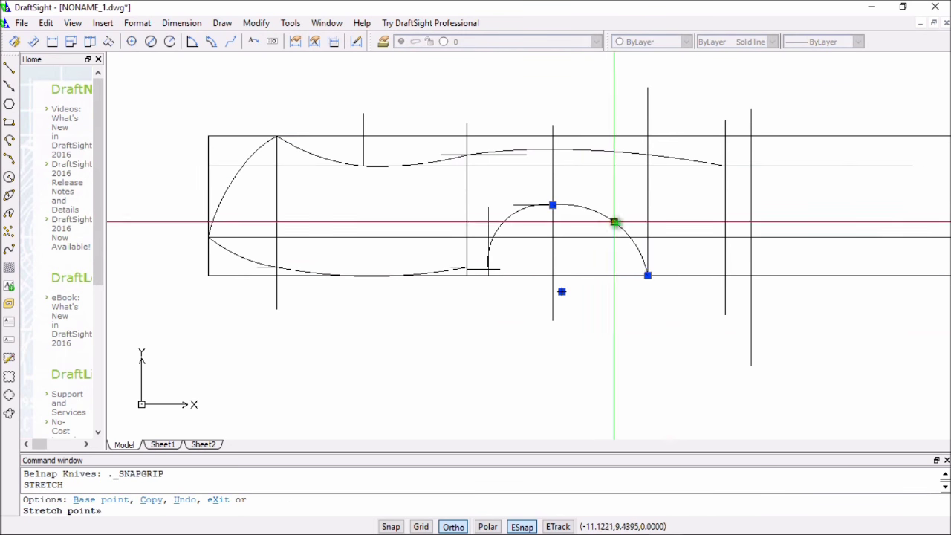
pyautogui.click(603, 237)
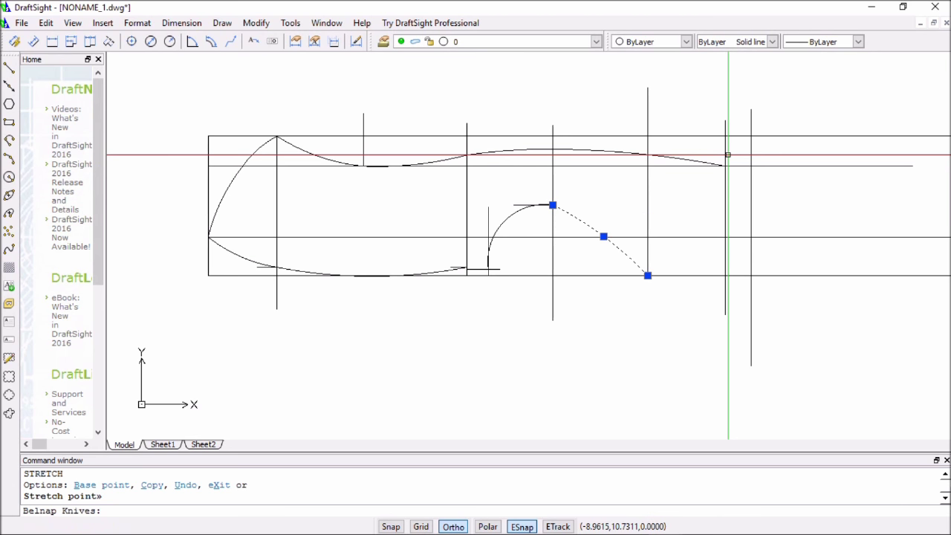
# Draw a 1.25-long line at the blade tip
pyautogui.write('l')
pyautogui.press('Return')
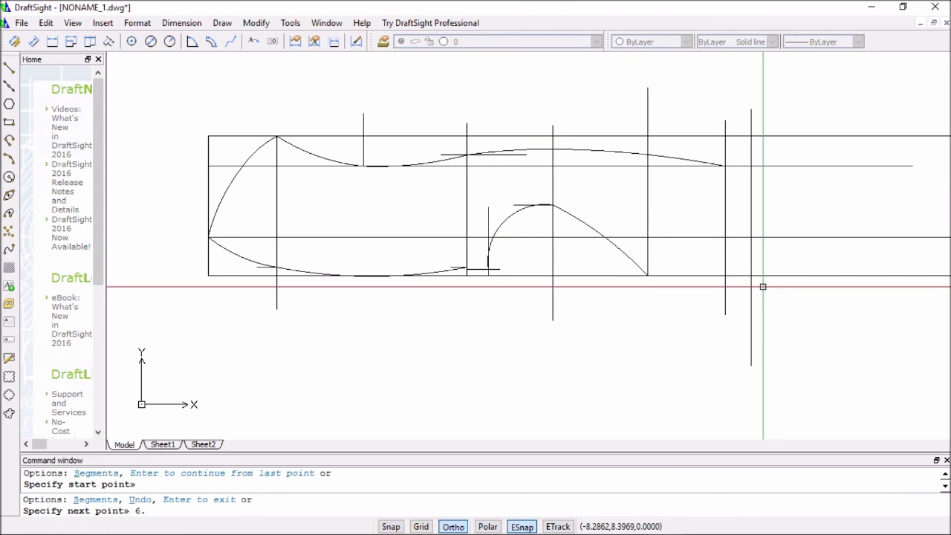
pyautogui.click(803, 275)
pyautogui.write('1.25')
pyautogui.press('Return')
pyautogui.press('Escape')
# Draw the tip arc from the spine curve down to the short tip line
pyautogui.click(717, 164)
pyautogui.click(717, 164)
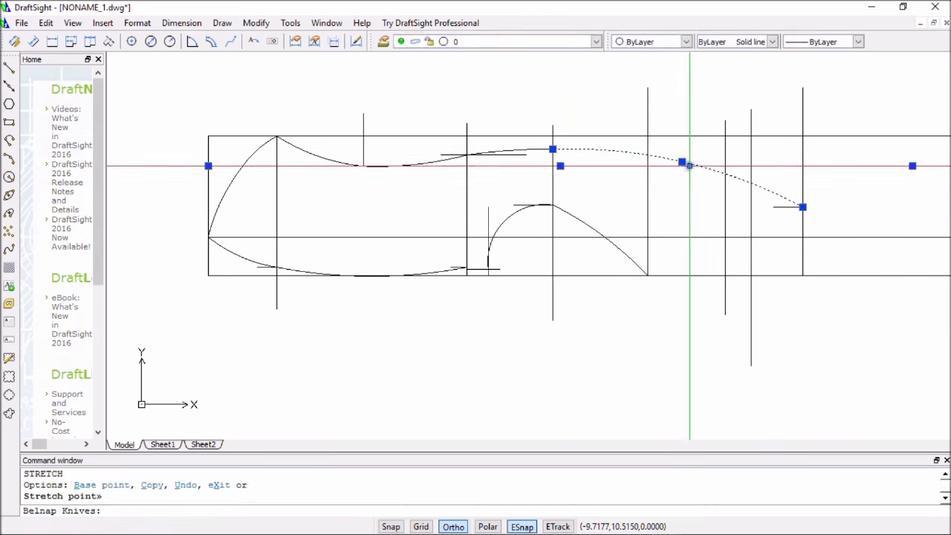
pyautogui.click(45, 22)
pyautogui.click(64, 36)
pyautogui.click(724, 165)
pyautogui.click(769, 180)
pyautogui.click(803, 207)
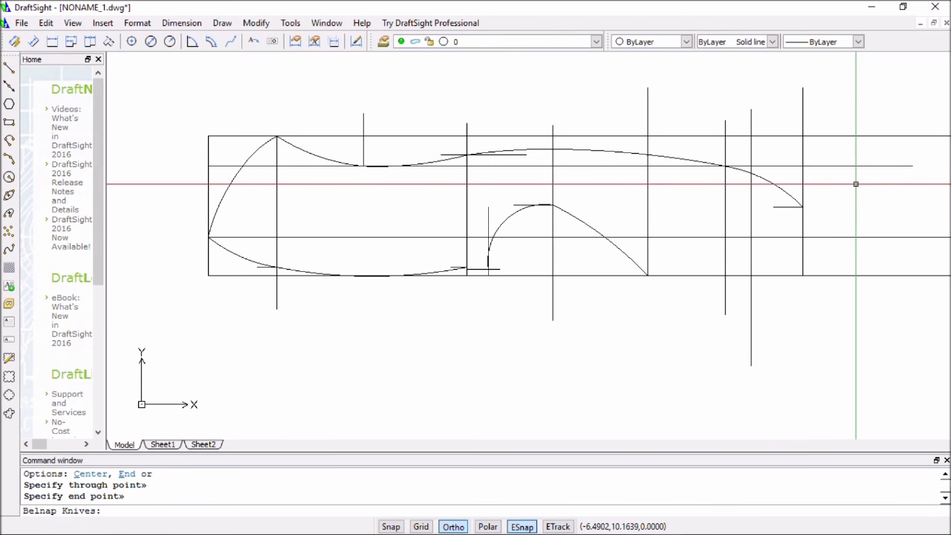
# Cut the unneeded descending curve and its vertical line
pyautogui.click(647, 148)
pyautogui.rightClick(647, 90)
pyautogui.click(700, 131)
pyautogui.press('Return')
# Draw two arcs along the lower edge: notch to lowest blade point, then up to the tip
pyautogui.click(552, 206)
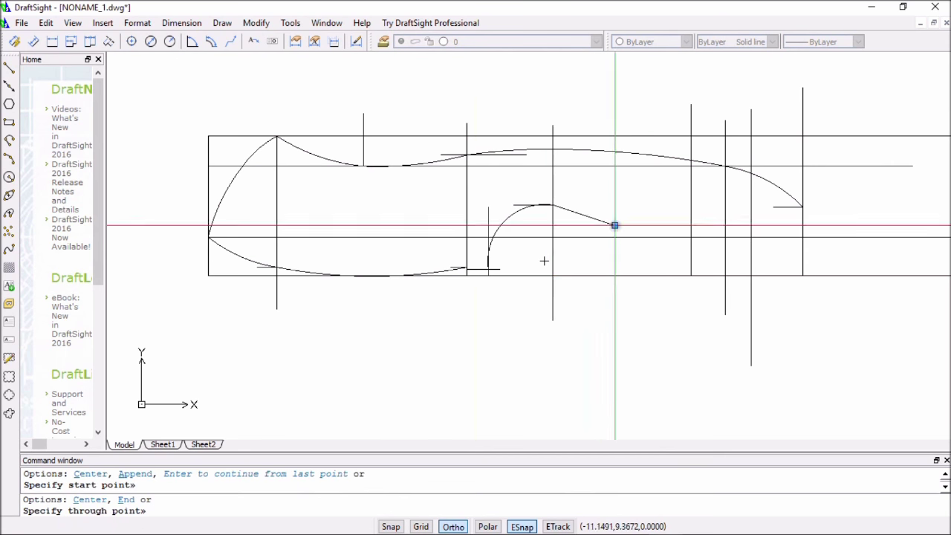
pyautogui.click(616, 225)
pyautogui.click(691, 275)
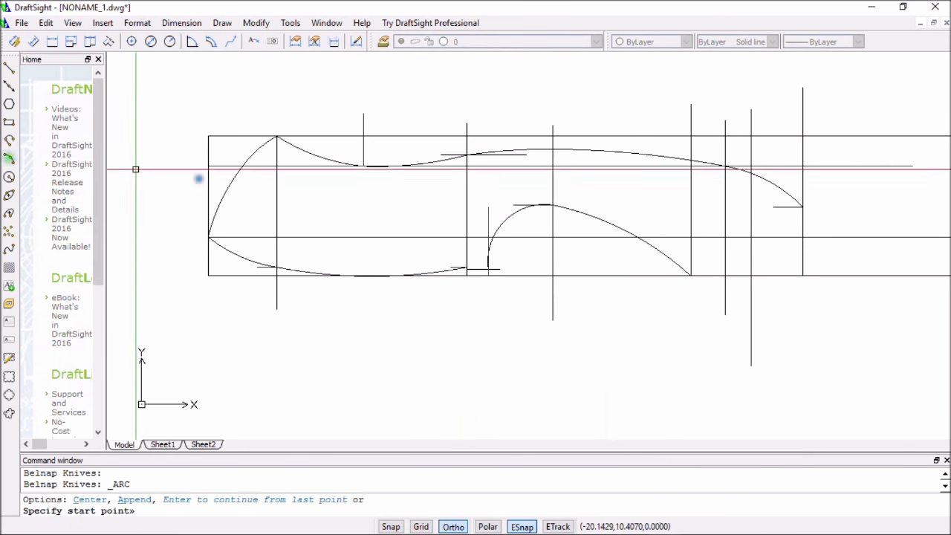
pyautogui.click(690, 275)
pyautogui.click(746, 220)
pyautogui.click(802, 206)
# Select the construction lines and rectangle lines and cut them with Ctrl+X
pyautogui.click(383, 154)
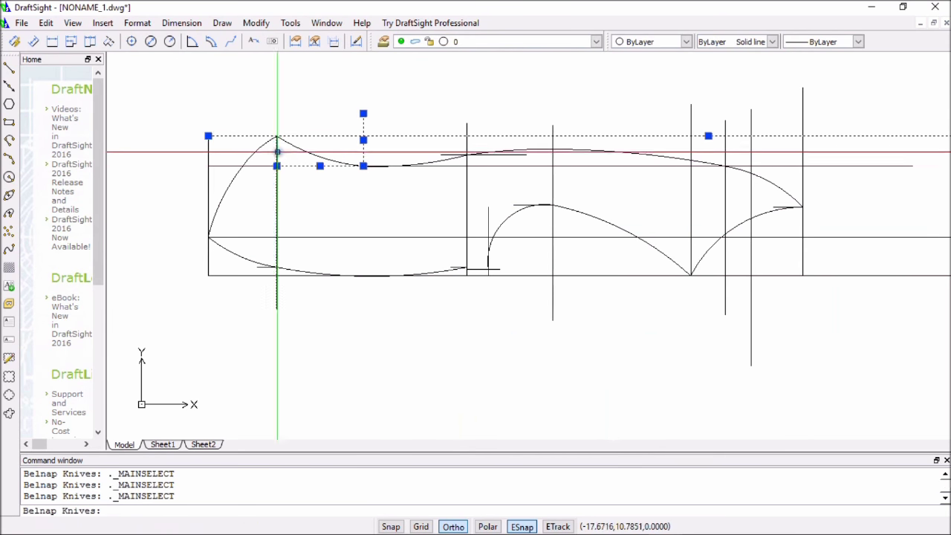
pyautogui.click(230, 274)
pyautogui.click(488, 187)
pyautogui.click(332, 242)
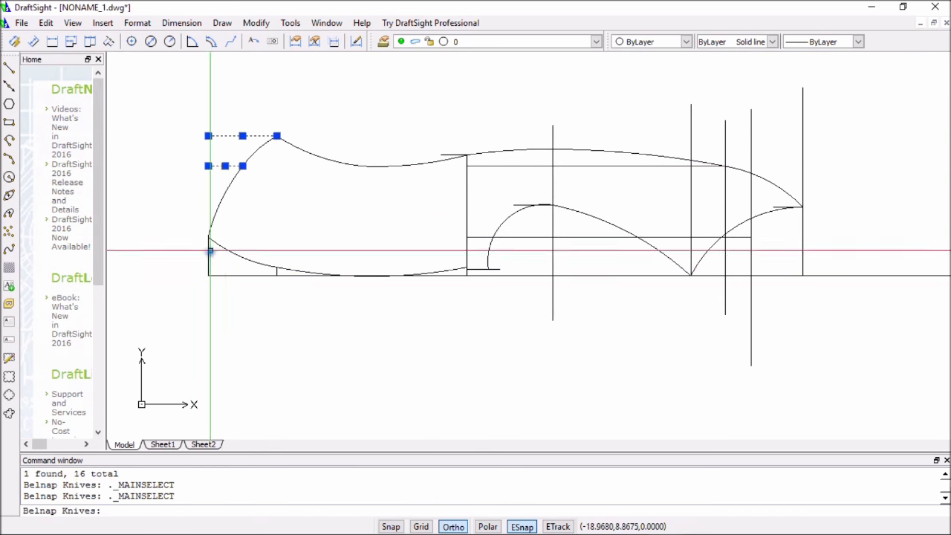
pyautogui.click(488, 163)
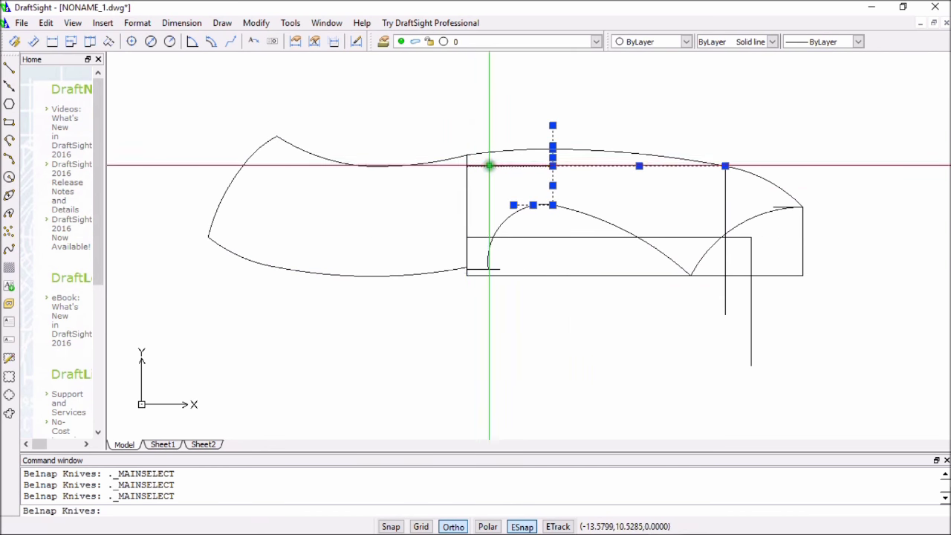
pyautogui.click(750, 265)
pyautogui.hotkey('ctrl', 'x')
pyautogui.hotkey('ctrl', 'x')
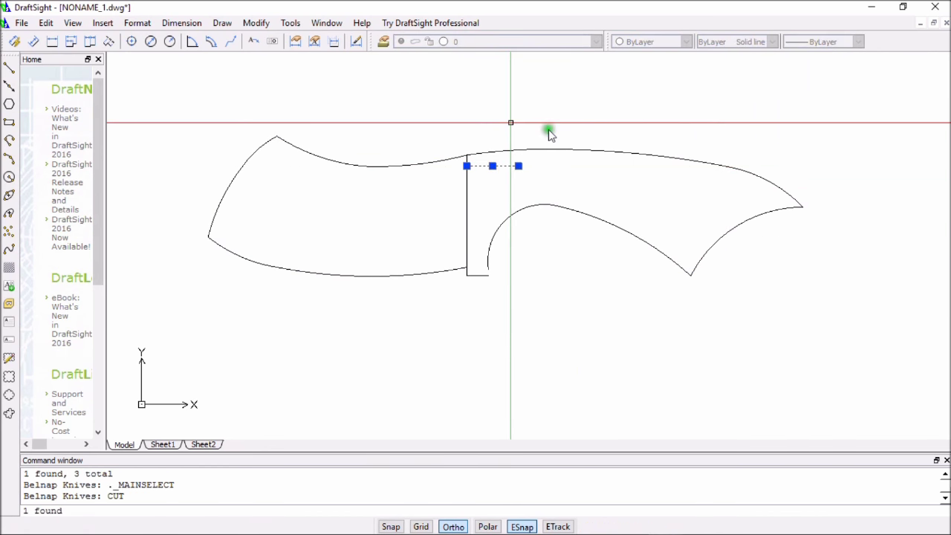
# Cut the remaining selected lines and move the arc's end onto the outline
pyautogui.scroll(3, 545, 283)
pyautogui.click(467, 208)
pyautogui.click(504, 204)
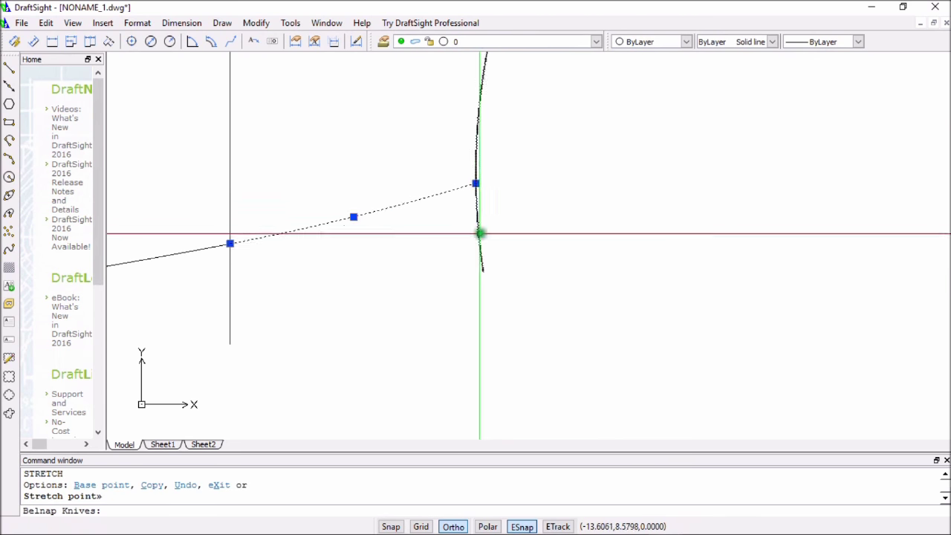
pyautogui.click(510, 161)
pyautogui.press('Escape')
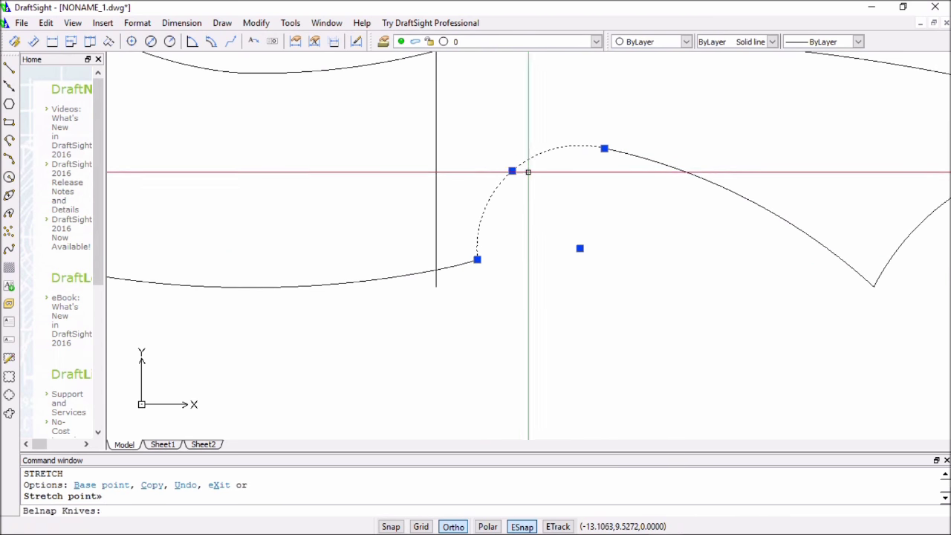
# Cut the leftover vertical line from the drawing via the right-click menu
pyautogui.scroll(-2, 659, 187)
pyautogui.scroll(-2, 622, 339)
pyautogui.scroll(3, 558, 304)
pyautogui.click(521, 223)
pyautogui.rightClick(562, 43)
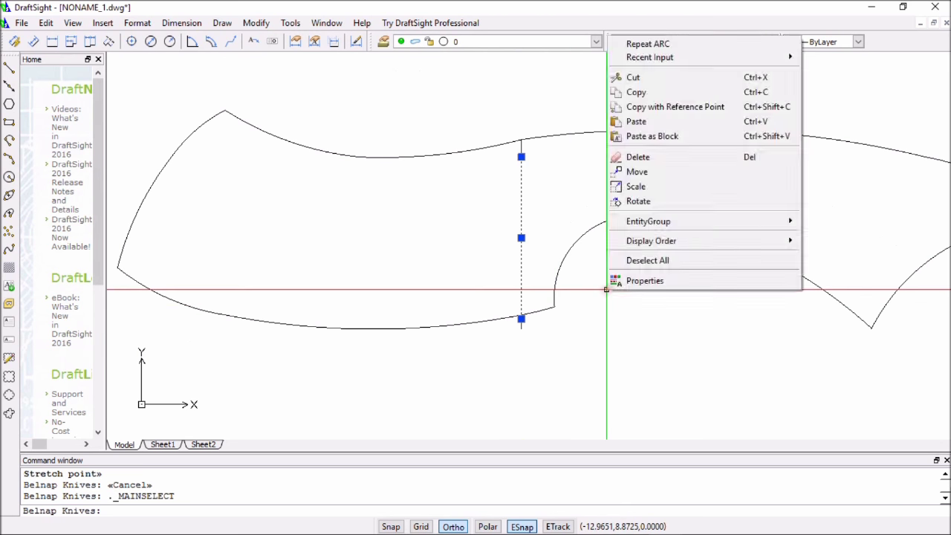
pyautogui.rightClick(573, 183)
pyautogui.click(599, 225)
pyautogui.scroll(-2, 627, 144)
# Round the blade tip with a 0.125-radius fillet between the spine and lower curves
pyautogui.click(256, 23)
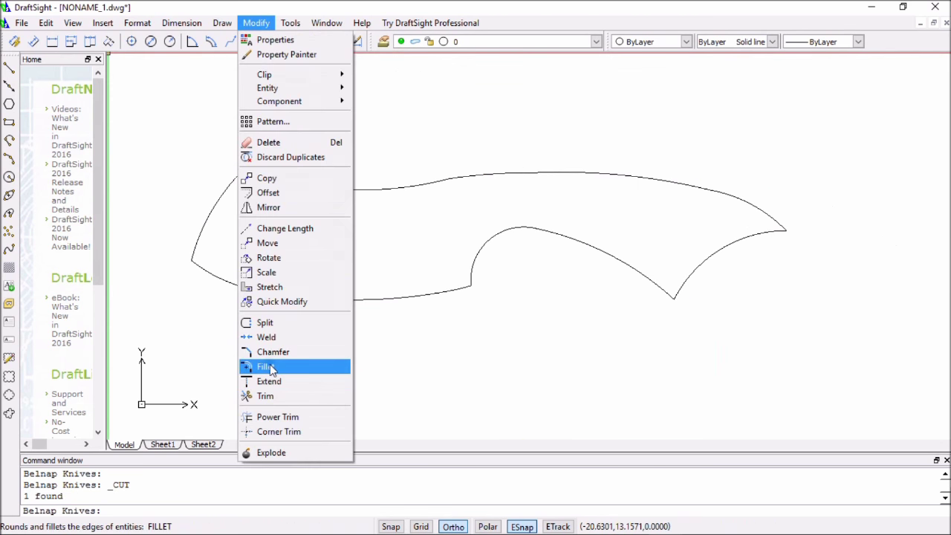
pyautogui.click(267, 365)
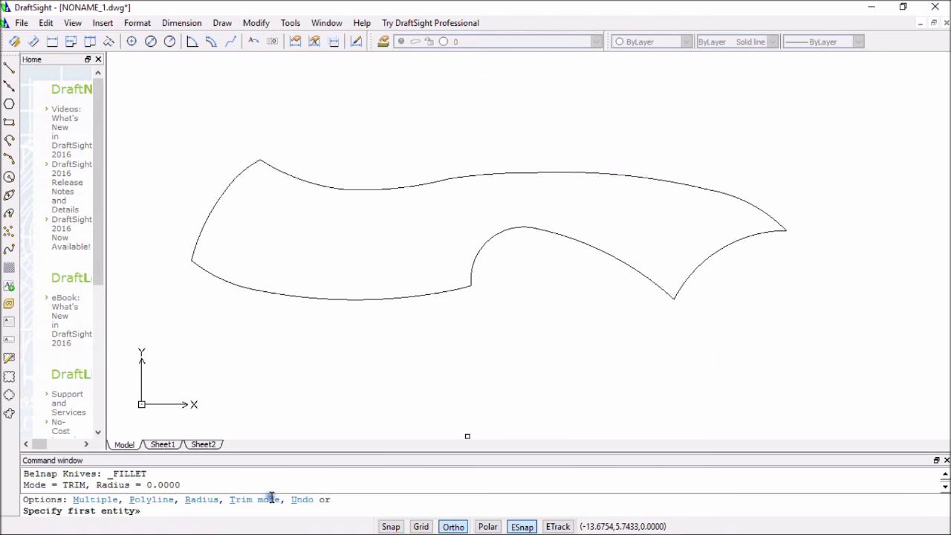
pyautogui.click(756, 235)
pyautogui.press('Return')
pyautogui.write('r .125')
pyautogui.click(743, 199)
pyautogui.click(736, 241)
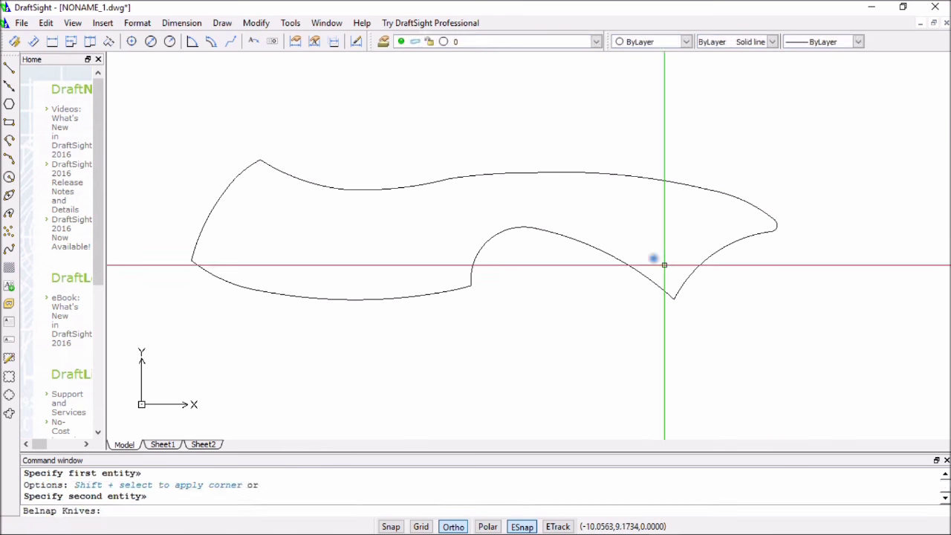
pyautogui.press('Escape')
# Add the 11.3191 overall-length dimension from butt to tip above the outline
pyautogui.scroll(3, 520, 212)
pyautogui.press('Escape')
pyautogui.scroll(-3, 743, 350)
pyautogui.click(387, 277)
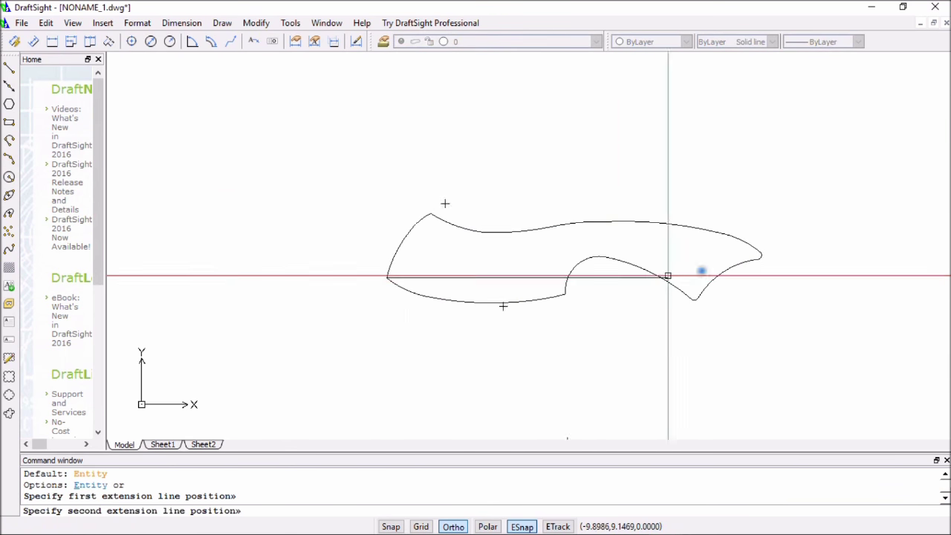
pyautogui.click(762, 256)
pyautogui.click(743, 186)
# Dimension the two sections below the outline: 5.4078 butt-to-notch and 5.9113 notch-to-tip
pyautogui.press('Return')
pyautogui.click(370, 277)
pyautogui.click(549, 293)
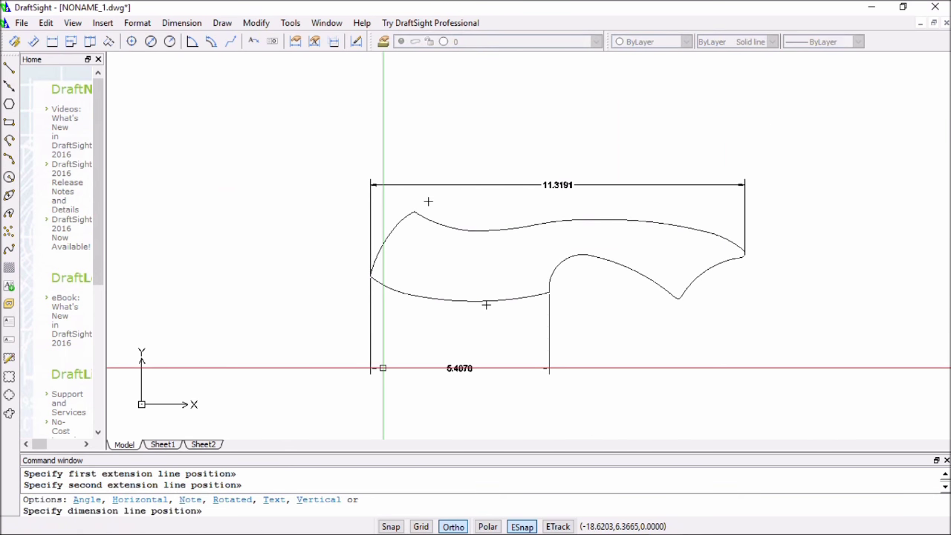
pyautogui.click(382, 368)
pyautogui.scroll(2, 382, 368)
pyautogui.scroll(-2, 583, 332)
pyautogui.click(528, 275)
pyautogui.click(773, 226)
pyautogui.click(753, 369)
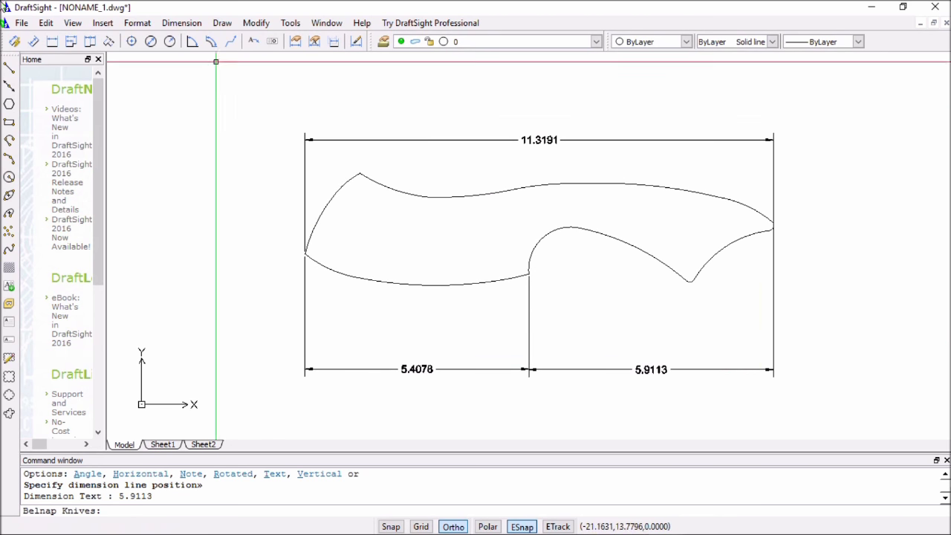
# Add the 1.0655 height dimension from the spine top to the notch curve
pyautogui.press('Return')
pyautogui.click(550, 183)
pyautogui.click(565, 227)
pyautogui.click(657, 208)
pyautogui.press('Escape')
pyautogui.press('Escape')
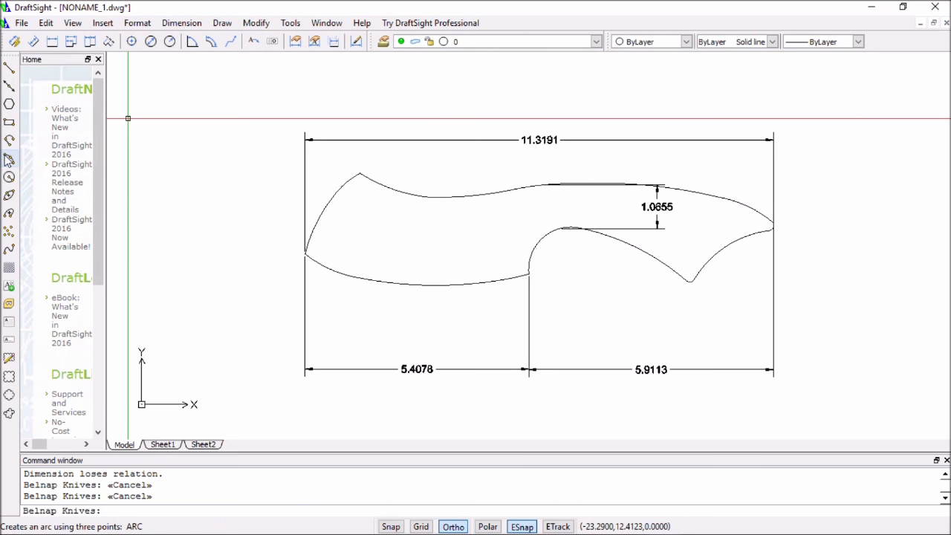
# Draw horizontal and vertical line segments from the curve's end to form the notch
pyautogui.scroll(2, 446, 245)
pyautogui.click(452, 166)
pyautogui.click(418, 229)
pyautogui.click(418, 126)
pyautogui.press('Escape')
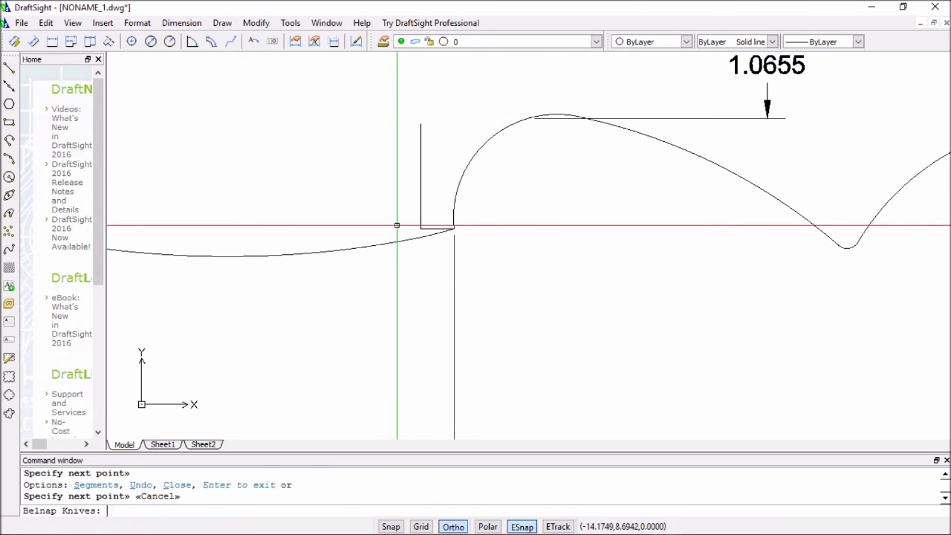
pyautogui.click(454, 228)
pyautogui.click(388, 228)
pyautogui.click(388, 100)
pyautogui.scroll(-2, 438, 327)
pyautogui.press('Escape')
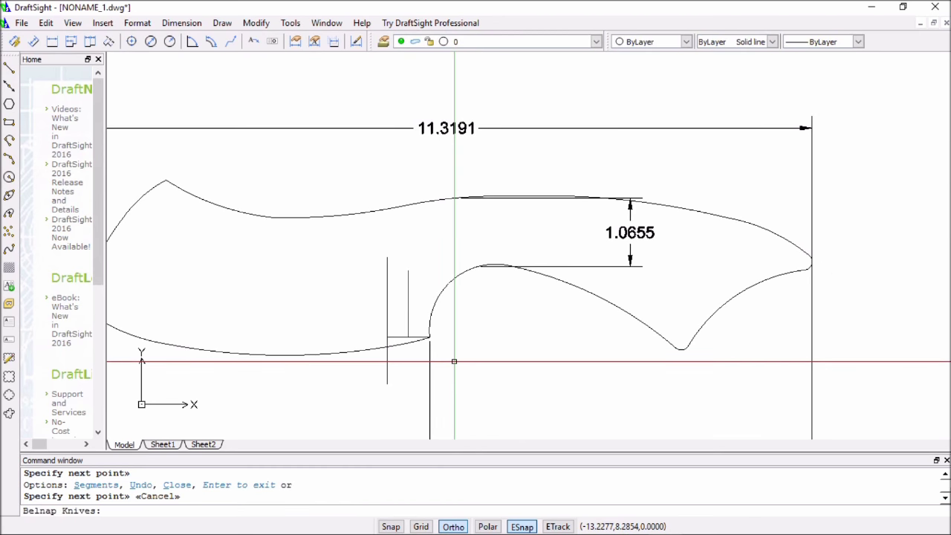
# Draw a horizontal guide line across the notch
pyautogui.click(8, 67)
pyautogui.scroll(2, 386, 358)
pyautogui.click(387, 254)
pyautogui.click(542, 254)
pyautogui.press('Escape')
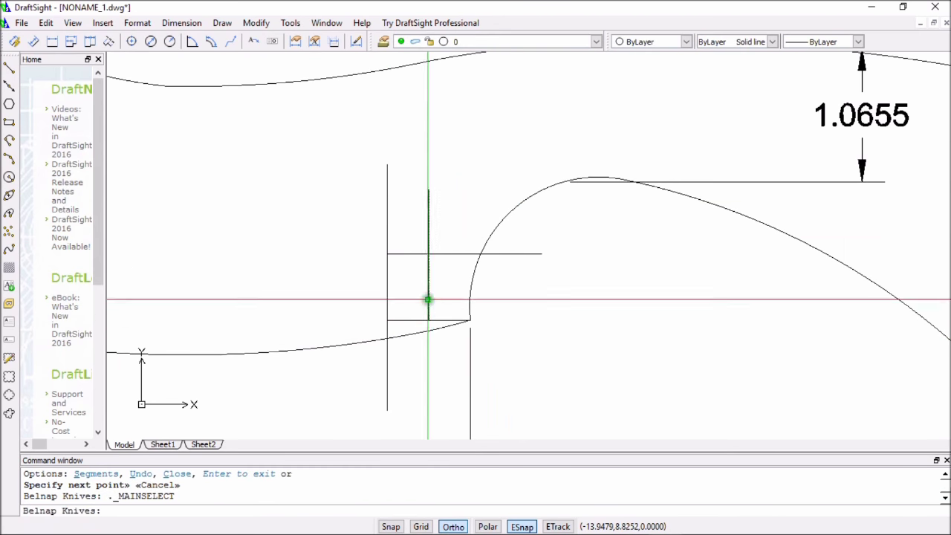
pyautogui.scroll(-1, 431, 360)
pyautogui.scroll(2, 394, 344)
# Trim the excess curve at the notch using the vertical line as cutting edge
pyautogui.write('tr')
pyautogui.press('Return')
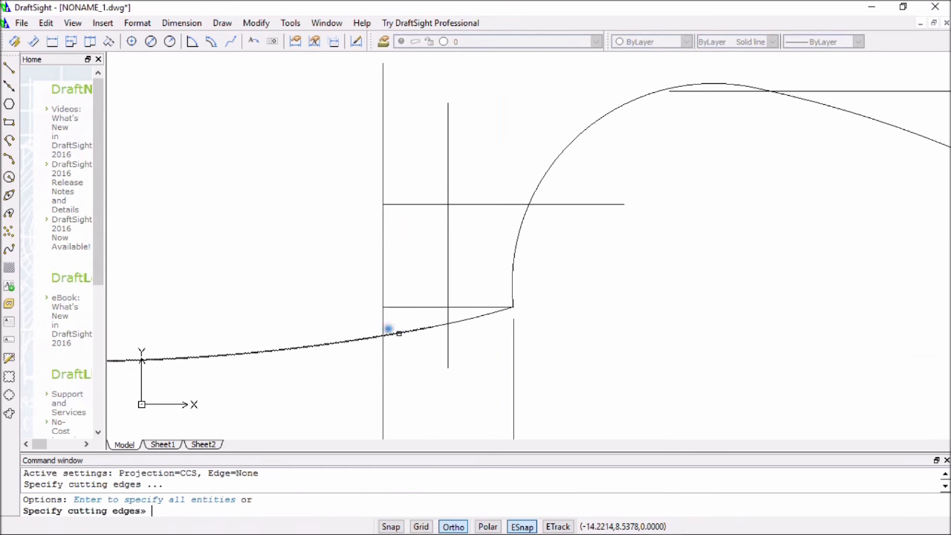
pyautogui.click(385, 351)
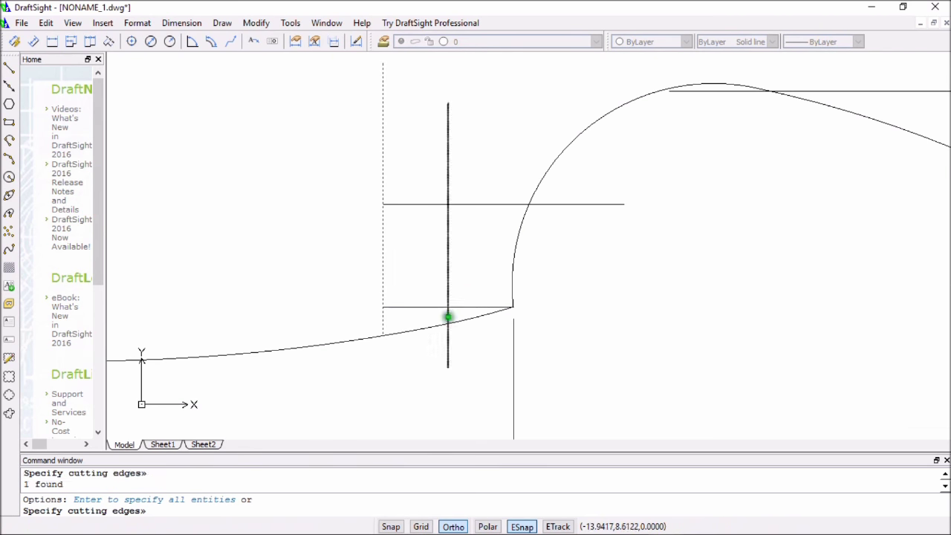
pyautogui.rightClick(436, 119)
pyautogui.press('Escape')
pyautogui.click(448, 236)
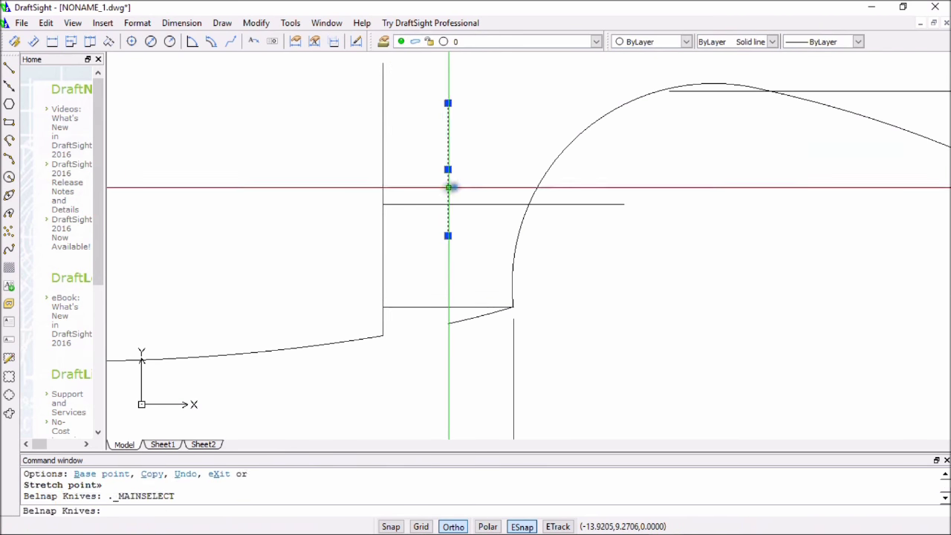
pyautogui.hotkey('ctrl', 'x')
pyautogui.rightClick(474, 274)
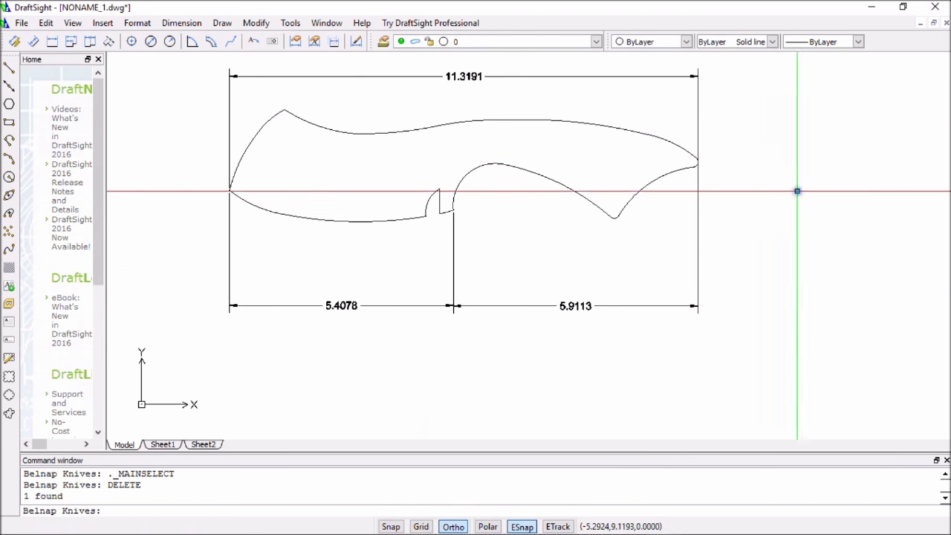
# Draw the first 0.125-radius pin-hole circle near the handle end
pyautogui.click(9, 177)
pyautogui.click(682, 159)
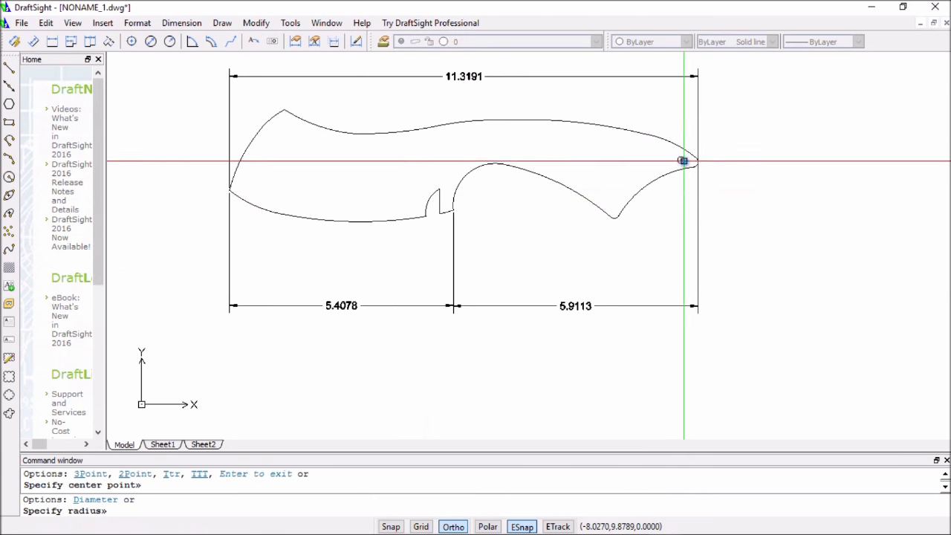
pyautogui.write('.125')
pyautogui.press('Return')
pyautogui.scroll(3, 675, 170)
pyautogui.scroll(-3, 603, 149)
# Add three more 0.125-radius pin-hole circles along the handle
pyautogui.press('Return')
pyautogui.click(607, 146)
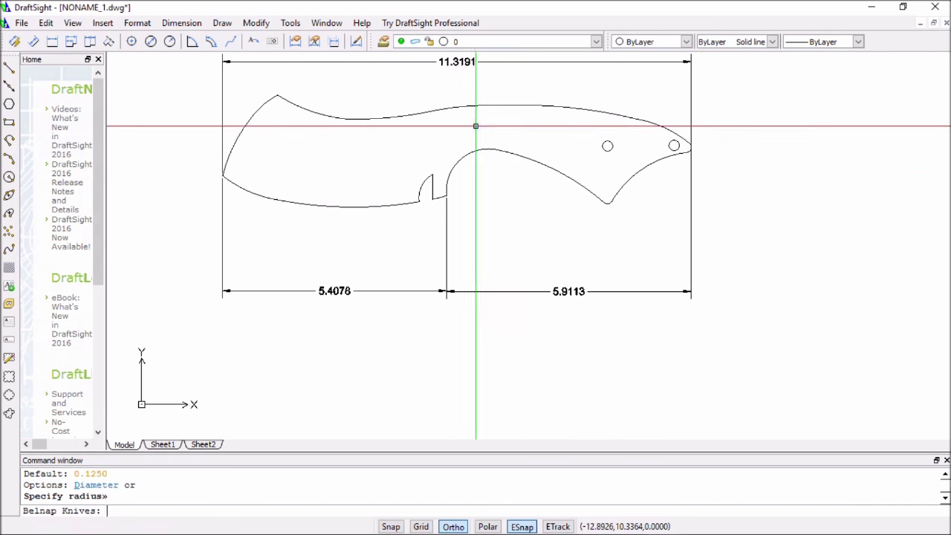
pyautogui.press('Return')
pyautogui.press('Return')
pyautogui.click(484, 129)
pyautogui.press('Return')
pyautogui.press('Return')
pyautogui.click(551, 137)
pyautogui.press('Return')
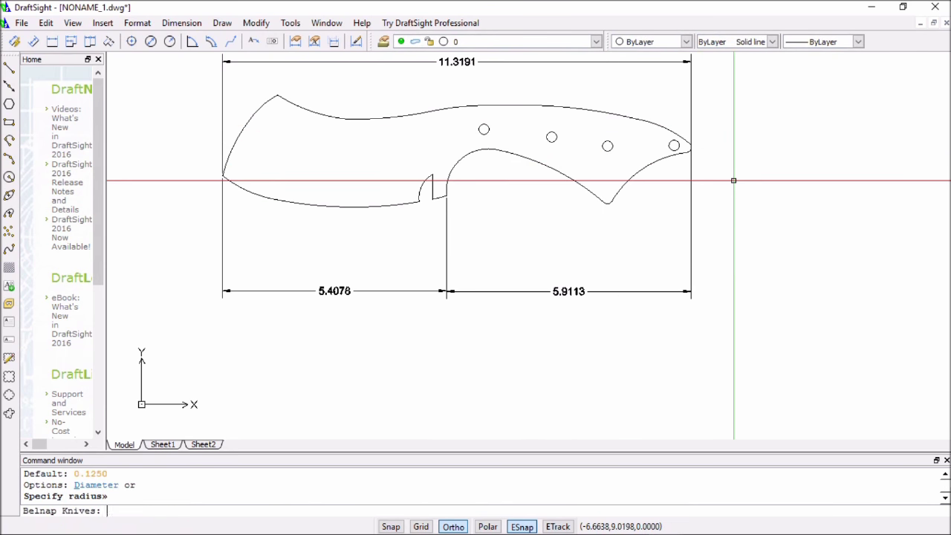
# Start a Hatch fill and cancel the boundary selection
pyautogui.scroll(3, 396, 93)
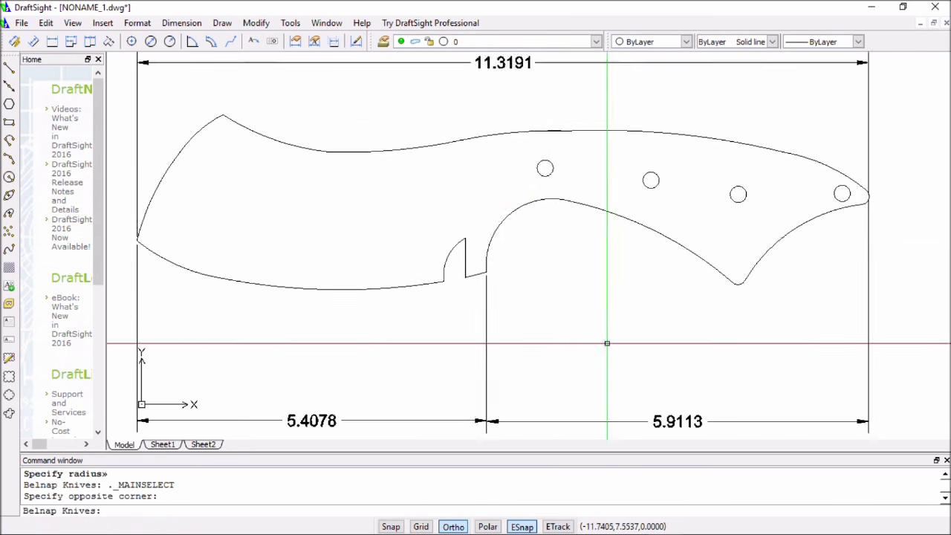
pyautogui.click(9, 267)
pyautogui.click(562, 157)
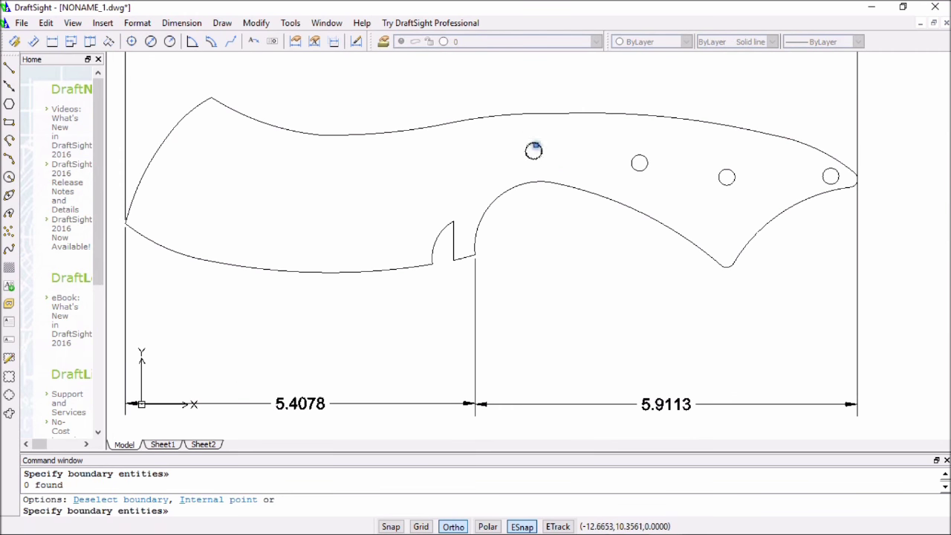
pyautogui.press('Escape')
pyautogui.press('Escape')
# Select the knife edge curve, grab its grip, then cancel the stretch
pyautogui.scroll(5, 520, 335)
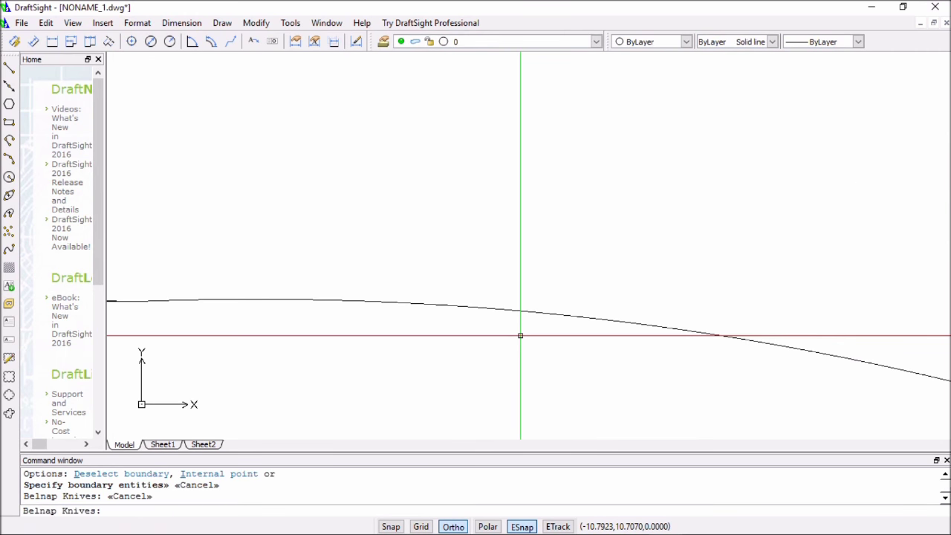
pyautogui.scroll(2, 520, 336)
pyautogui.click(334, 303)
pyautogui.press('Escape')
pyautogui.click(529, 312)
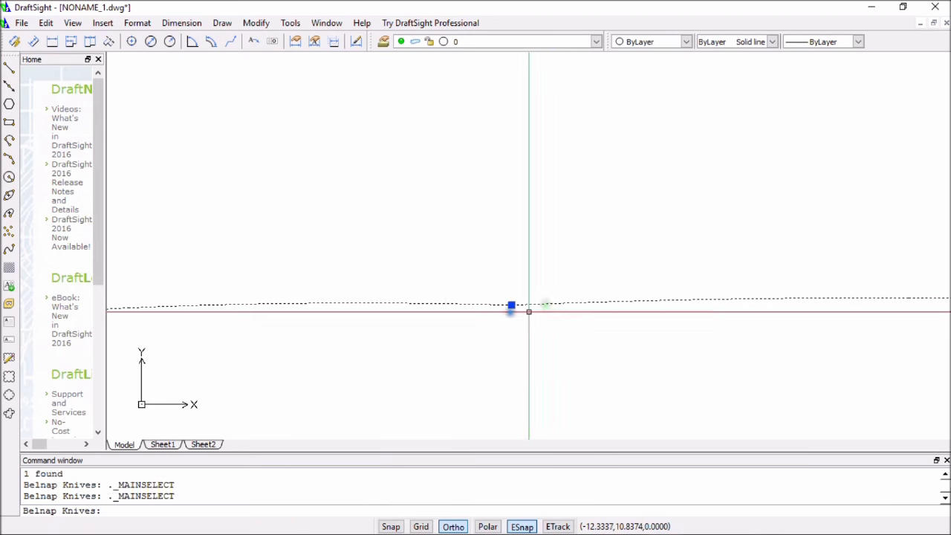
pyautogui.click(511, 305)
pyautogui.scroll(-2, 446, 297)
pyautogui.scroll(-3, 411, 386)
pyautogui.press('Escape')
pyautogui.scroll(3, 825, 203)
pyautogui.scroll(2, 634, 226)
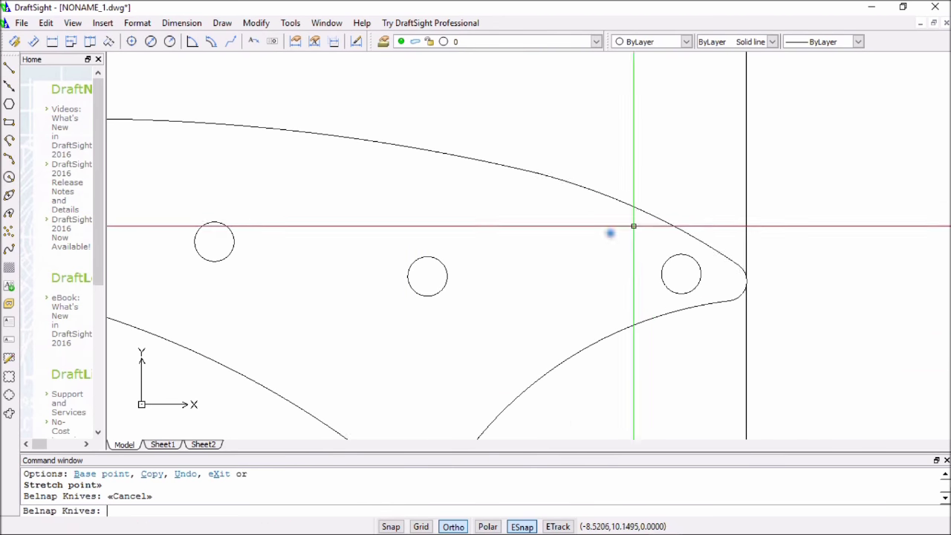
pyautogui.scroll(-3, 633, 226)
# Start a Hatch picking a pin hole as boundary, cancel it, and pan the whole knife into view
pyautogui.click(9, 267)
pyautogui.click(576, 162)
pyautogui.click(564, 172)
pyautogui.scroll(5, 563, 294)
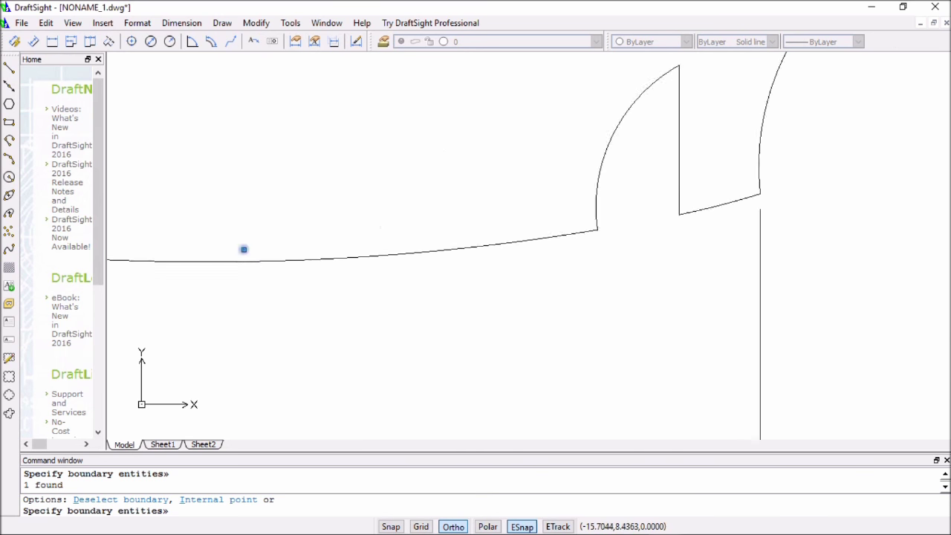
pyautogui.scroll(-2, 420, 229)
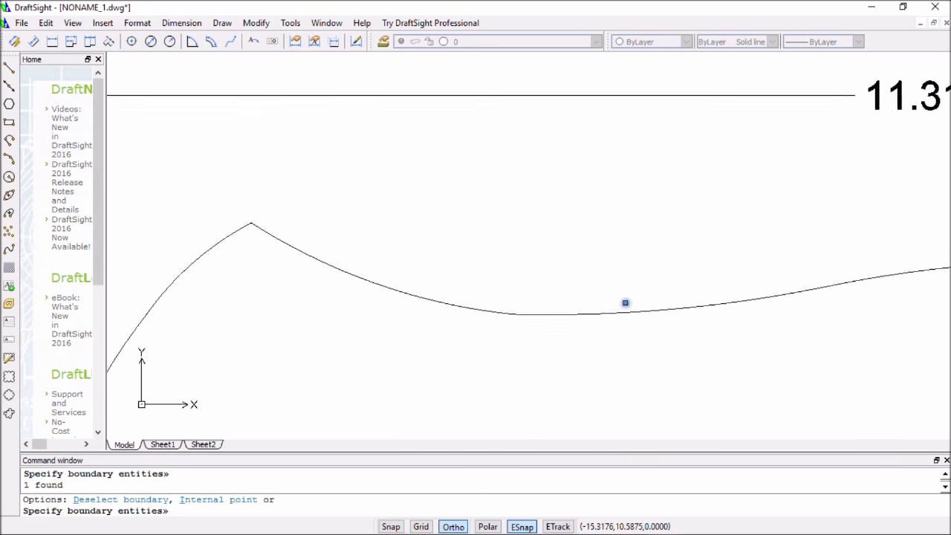
pyautogui.scroll(-2, 624, 301)
pyautogui.scroll(4, 711, 307)
pyautogui.click(810, 250)
pyautogui.press('Escape')
pyautogui.press('Escape')
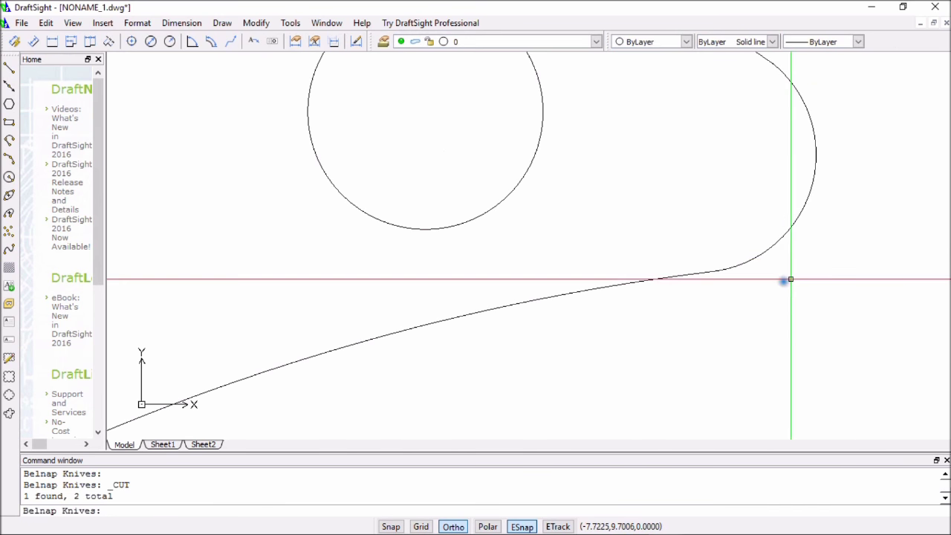
pyautogui.moveTo(628, 271); pyautogui.dragTo(434, 314, button='middle')
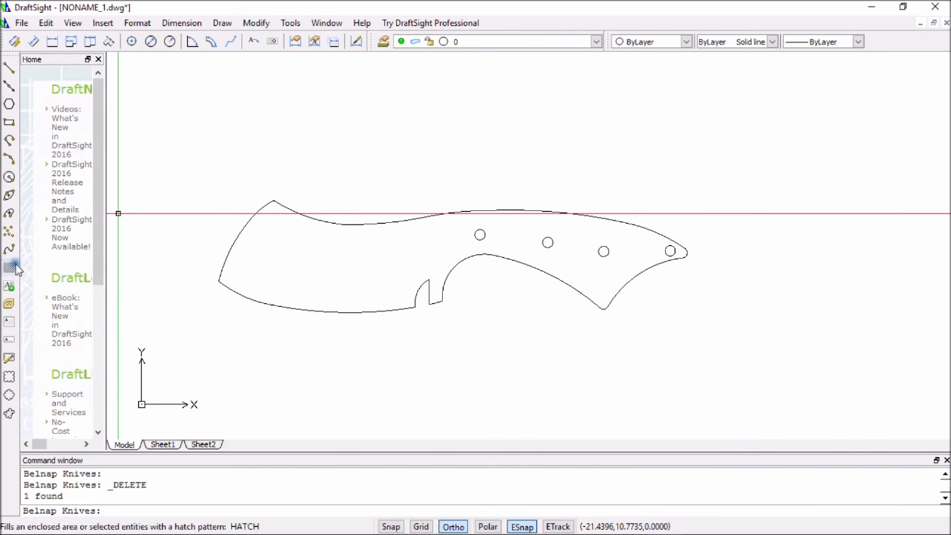
# Fill the four handle pin holes with a solid black hatch
pyautogui.click(9, 267)
pyautogui.click(569, 129)
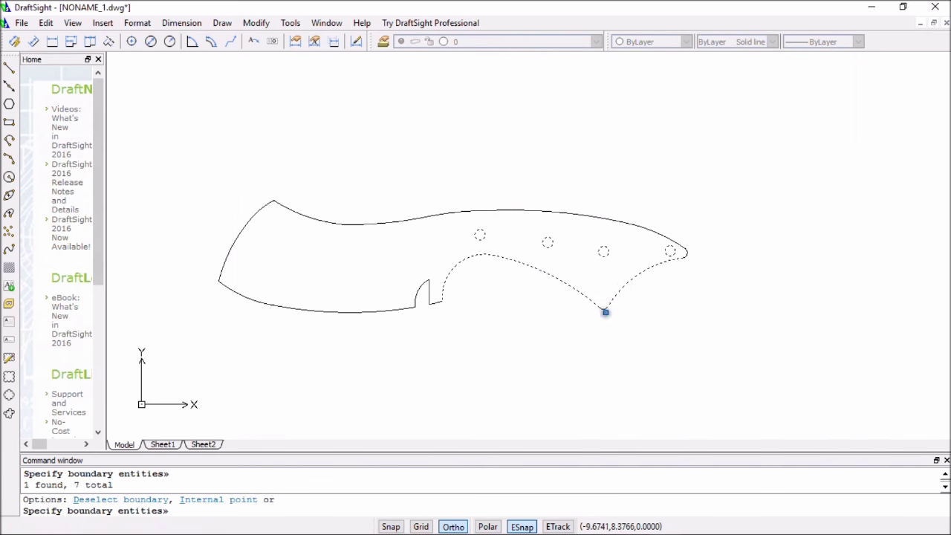
pyautogui.press('Return')
# Zoom and pan along the blade and handle to check the filled pin holes
pyautogui.scroll(3, 562, 278)
pyautogui.scroll(3, 520, 329)
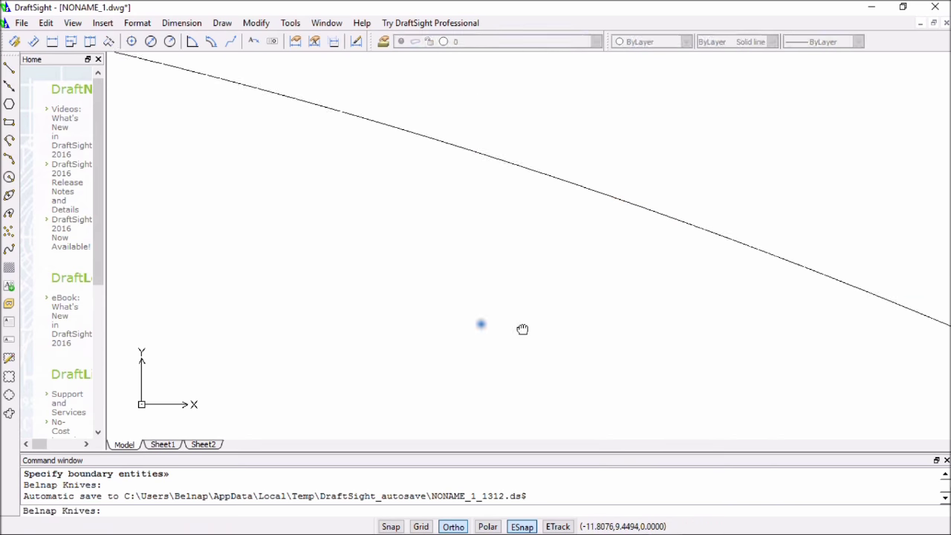
pyautogui.scroll(2, 294, 218)
pyautogui.scroll(-2, 350, 284)
pyautogui.scroll(2, 503, 219)
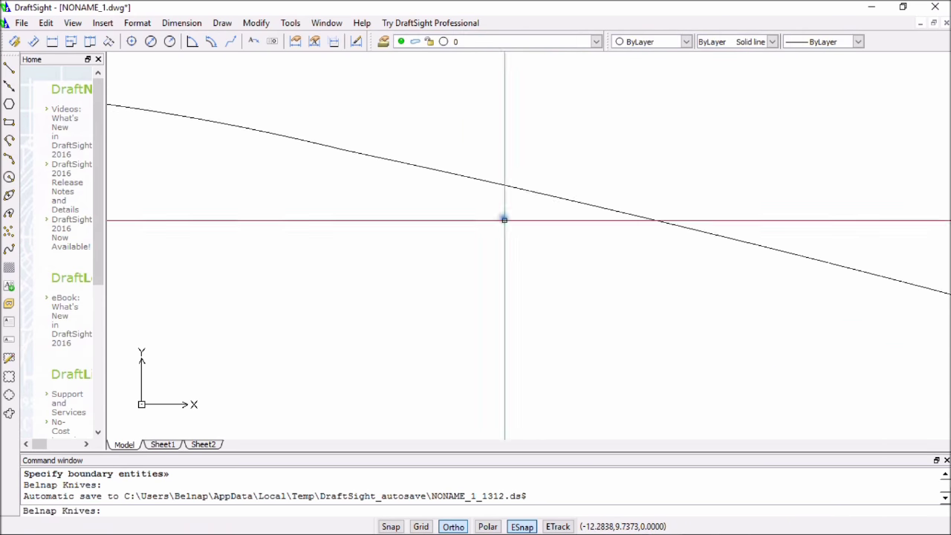
pyautogui.moveTo(503, 219); pyautogui.dragTo(662, 380, button='middle')
pyautogui.scroll(1, 784, 303)
pyautogui.scroll(-3, 784, 303)
pyautogui.moveTo(711, 266); pyautogui.dragTo(567, 138, button='middle')
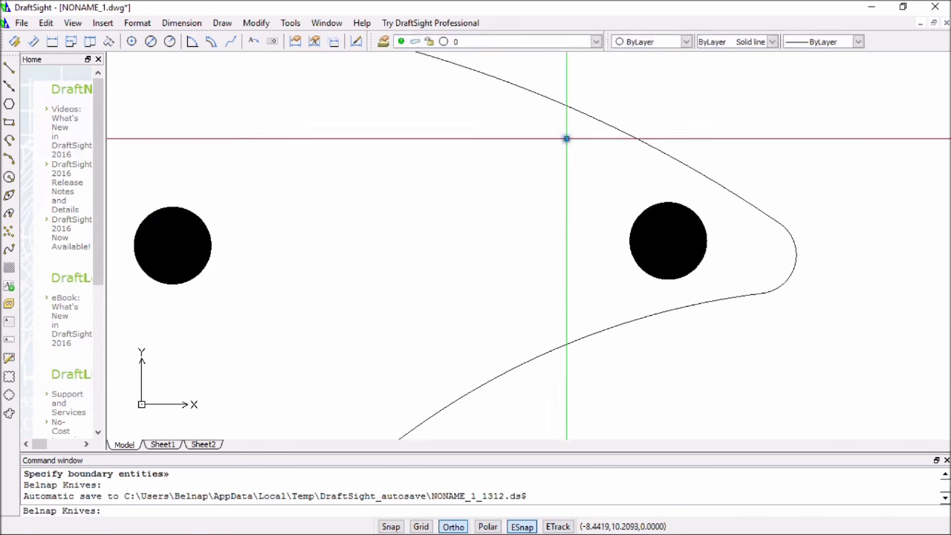
pyautogui.scroll(4, 567, 139)
pyautogui.moveTo(454, 201); pyautogui.dragTo(429, 287, button='middle')
pyautogui.scroll(-6, 429, 288)
pyautogui.scroll(5, 430, 287)
pyautogui.moveTo(237, 193); pyautogui.dragTo(499, 113, button='middle')
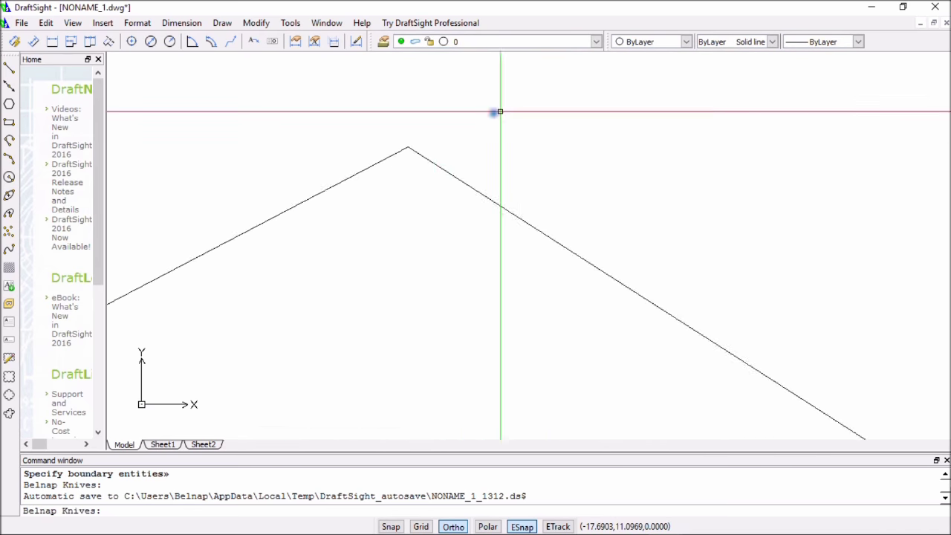
pyautogui.scroll(-2, 420, 238)
pyautogui.scroll(-3, 520, 156)
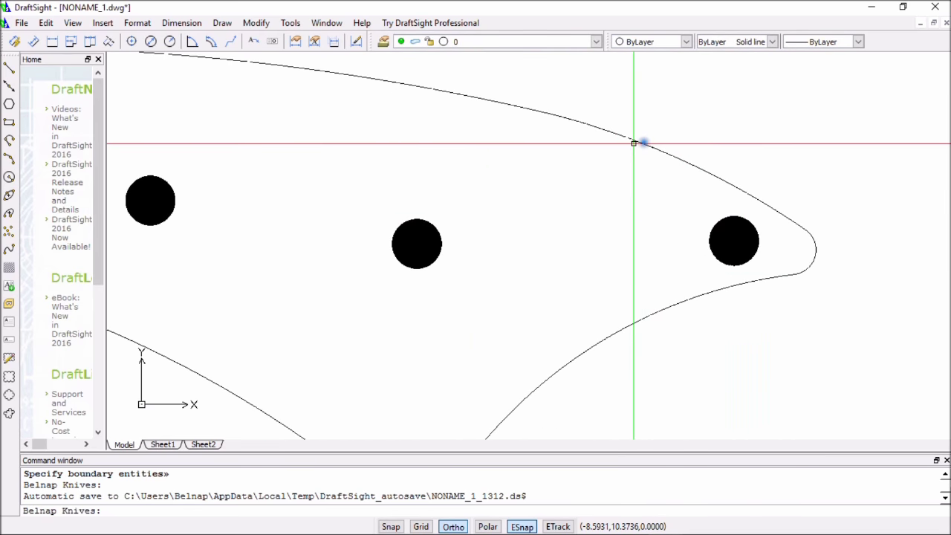
# Select the knife outline curve and zoom in and out to inspect it
pyautogui.click(633, 142)
pyautogui.scroll(3, 617, 186)
pyautogui.scroll(3, 375, 278)
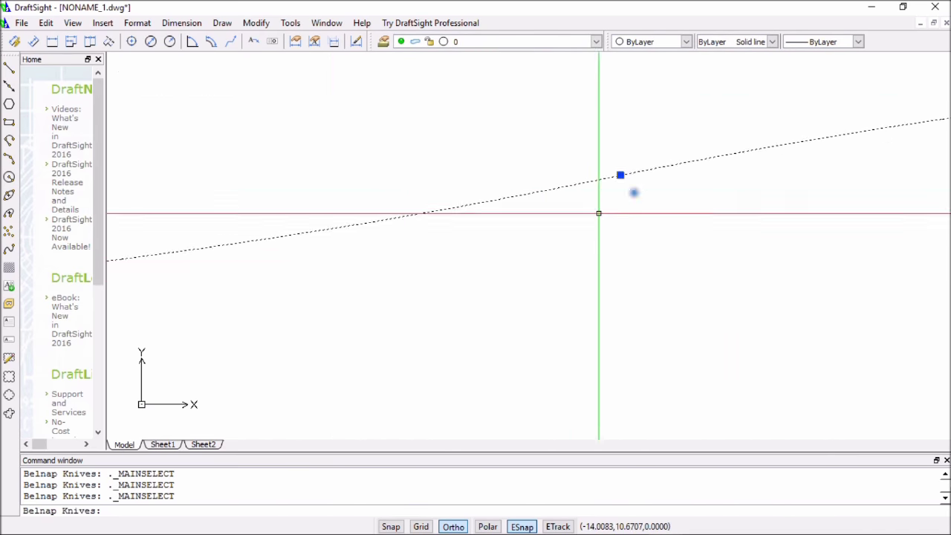
pyautogui.scroll(-2, 483, 249)
pyautogui.scroll(3, 376, 237)
pyautogui.scroll(-3, 365, 210)
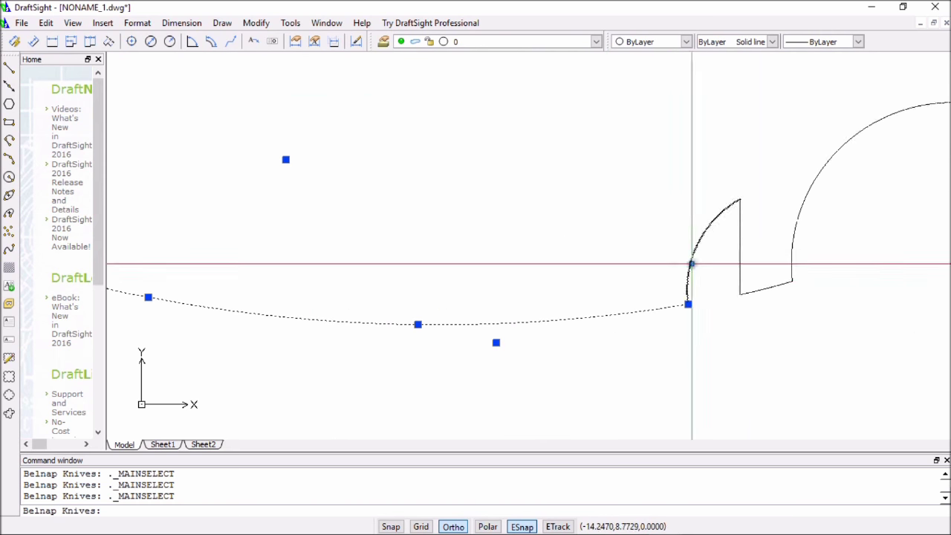
pyautogui.scroll(2, 817, 312)
pyautogui.scroll(-3, 446, 308)
pyautogui.scroll(-2, 215, 279)
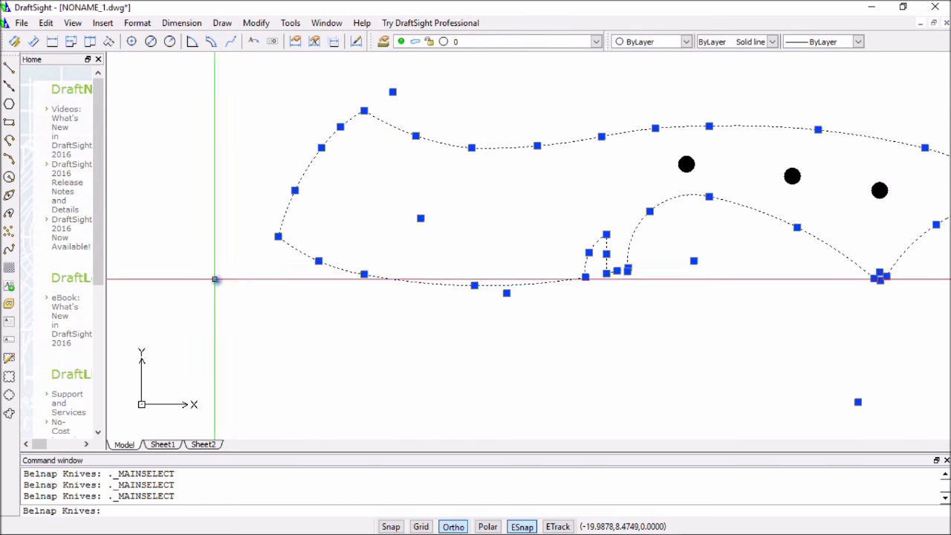